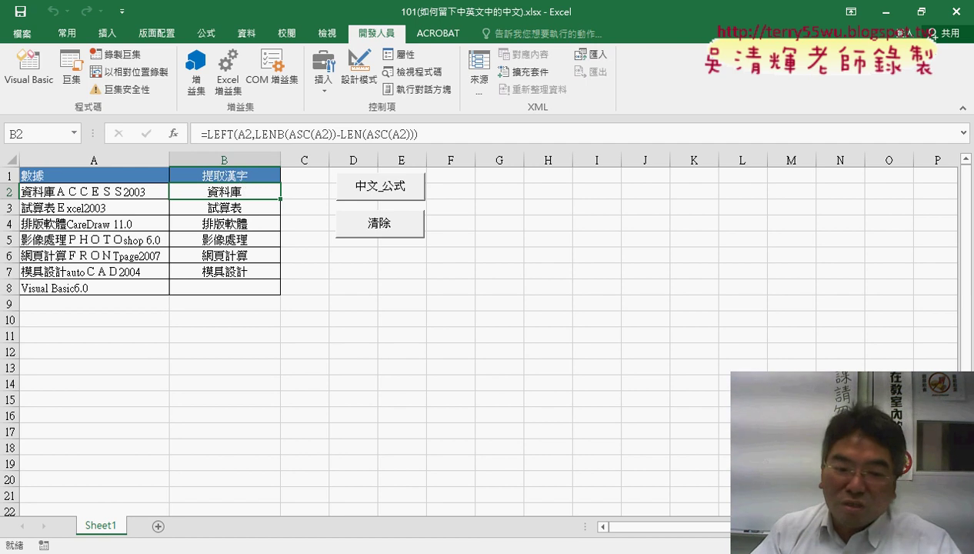
Step: Look at the 103 workbook in the exercise folder, then clear and refill column B's extracted Chinese text
mouse_move(129, 551)
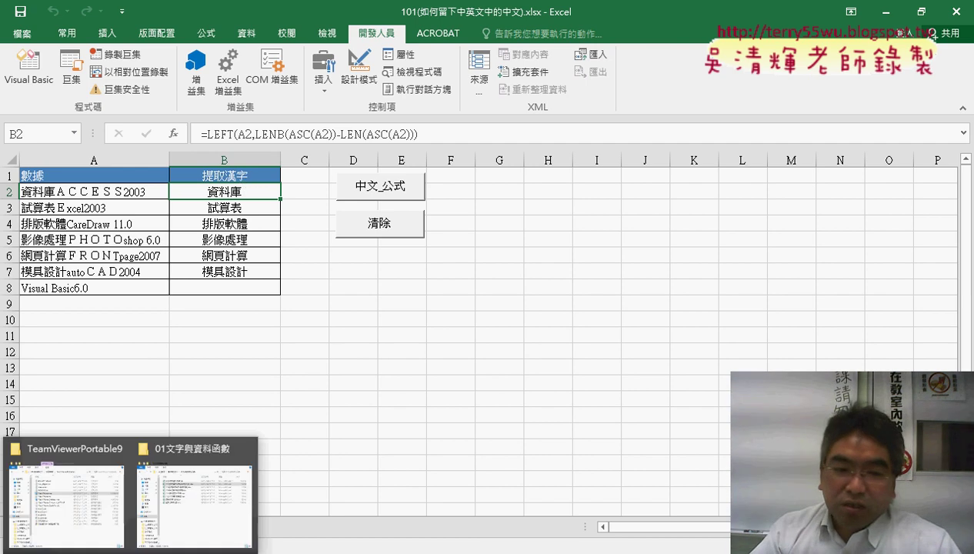
left_click(193, 492)
left_click(343, 171)
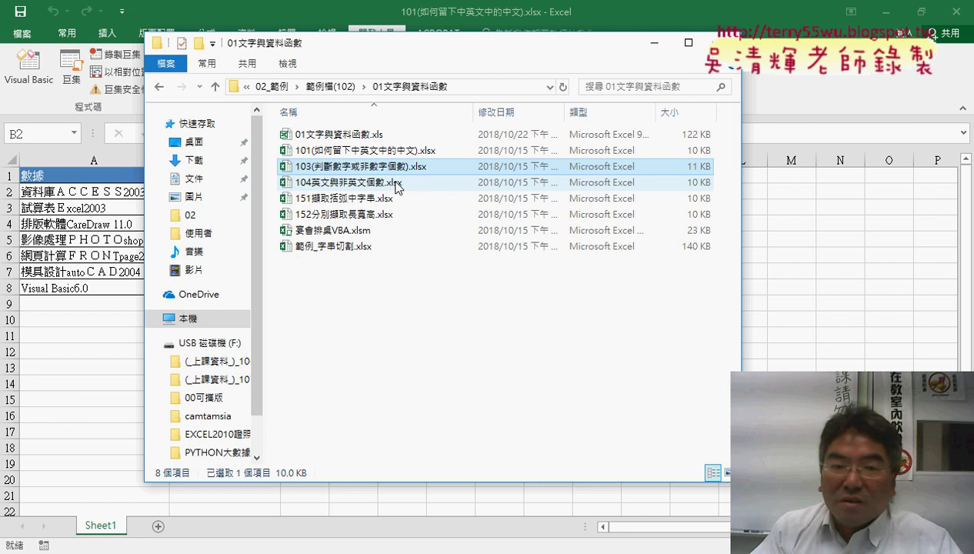
left_click(806, 286)
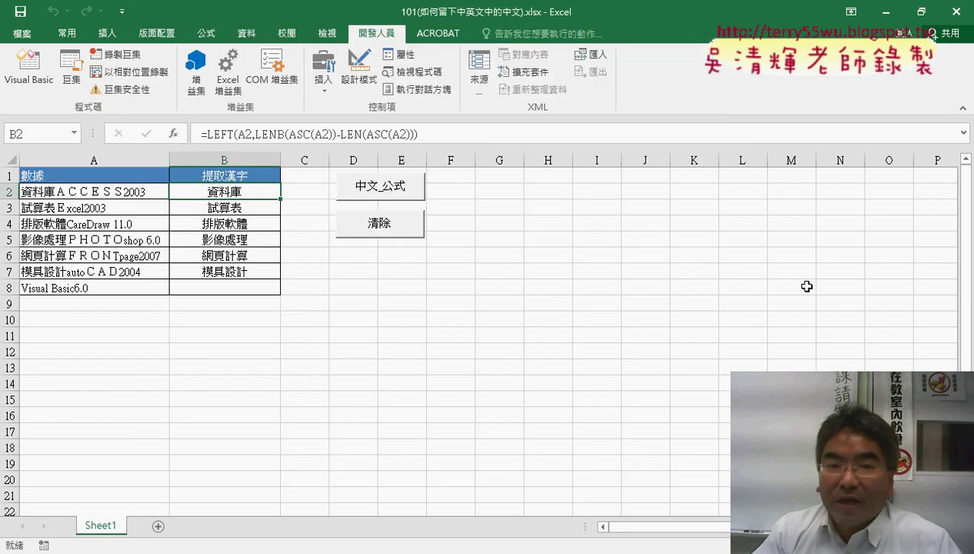
left_click(397, 231)
left_click(411, 188)
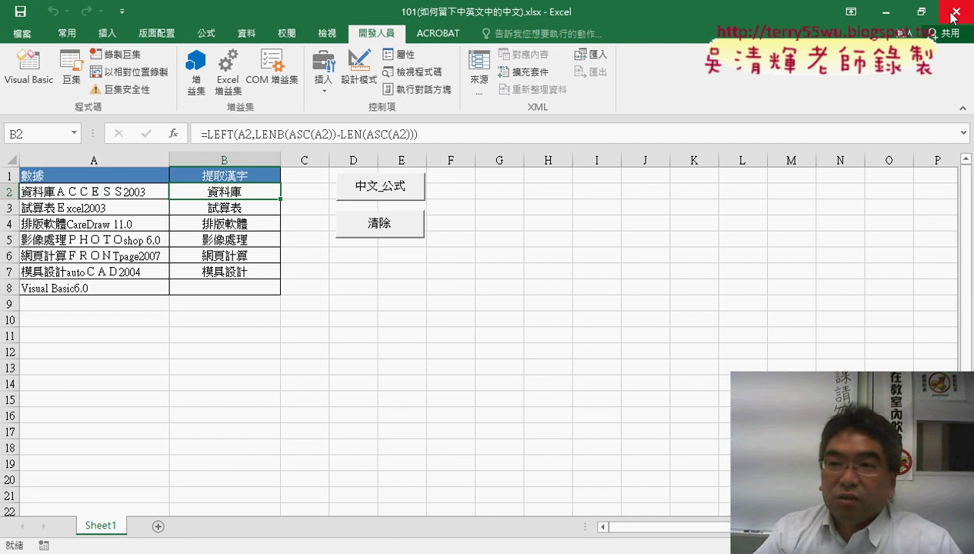
Step: Save the workbook, annotate the xlsx extension warning, and decline saving it macro-free
left_click(18, 14)
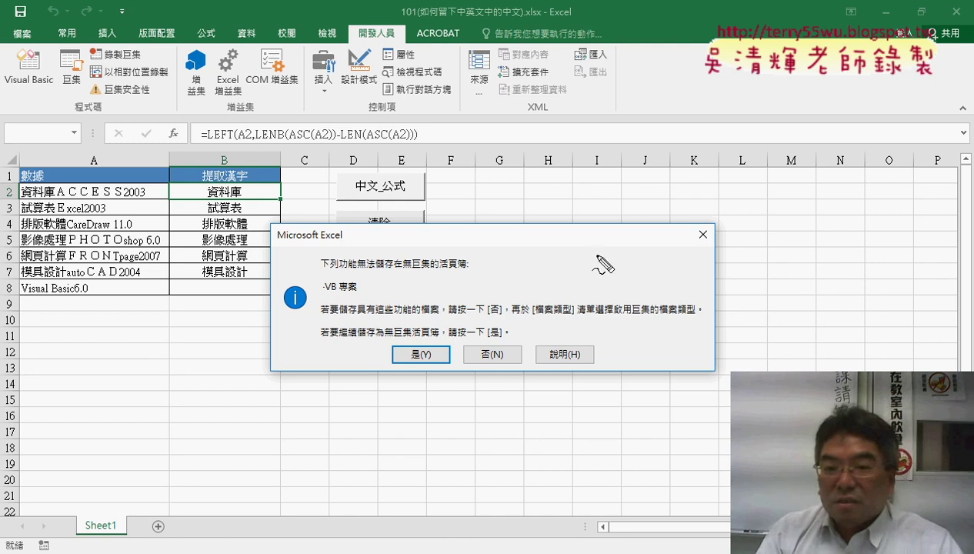
left_click_drag(568, 265, 588, 291)
mouse_move(591, 237)
left_mouse_down()
mouse_move(591, 291)
mouse_move(615, 289)
left_mouse_up()
mouse_move(625, 266)
left_mouse_down()
mouse_move(645, 284)
mouse_move(616, 317)
mouse_move(639, 326)
left_mouse_up()
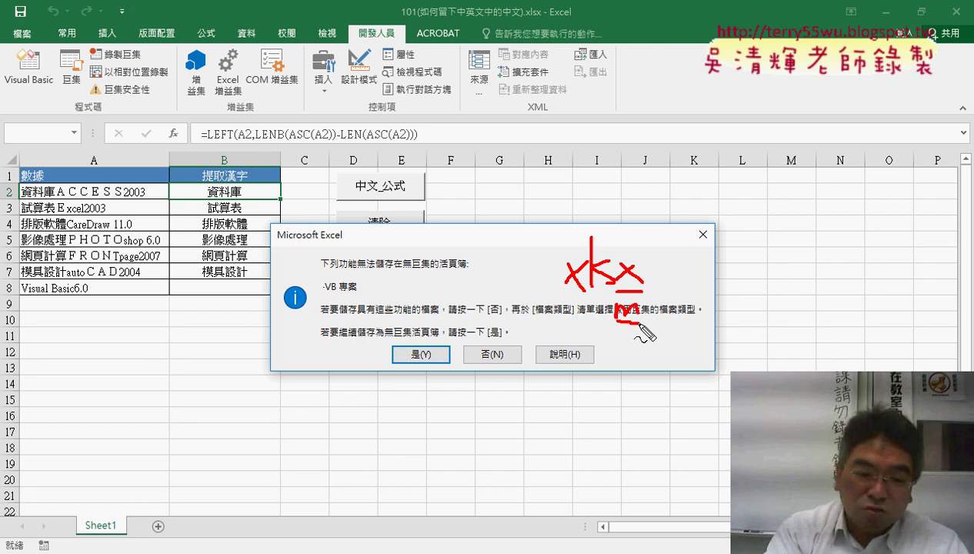
key("Escape")
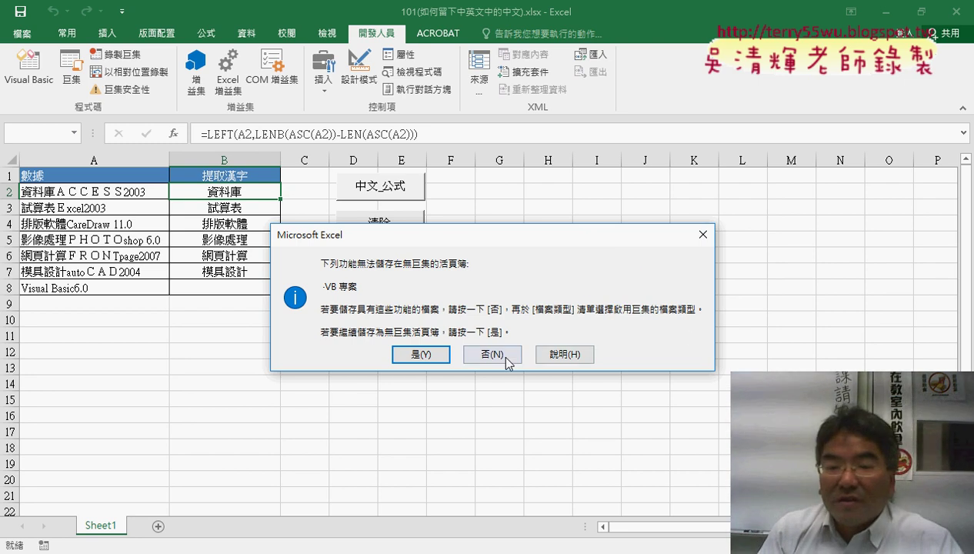
left_click(505, 355)
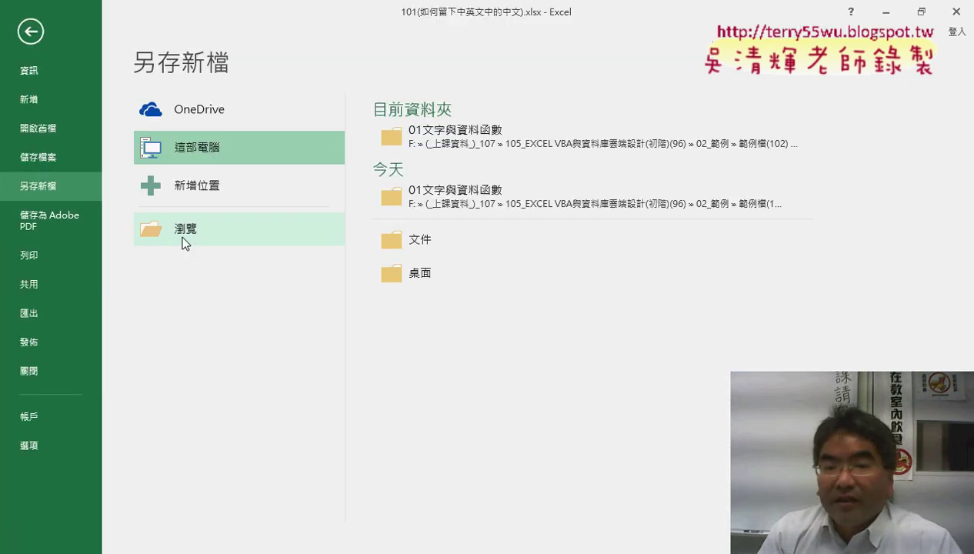
Step: Save as 101(如何留下中英文中的中文).xlsm in the Excel 啟用巨集的活頁簿 (*.xlsm) format
left_click(185, 244)
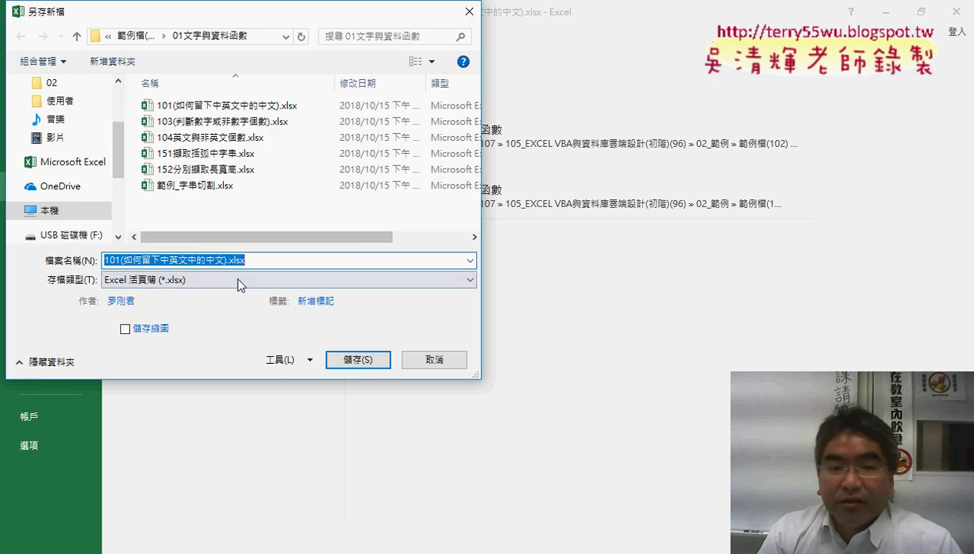
left_click(138, 283)
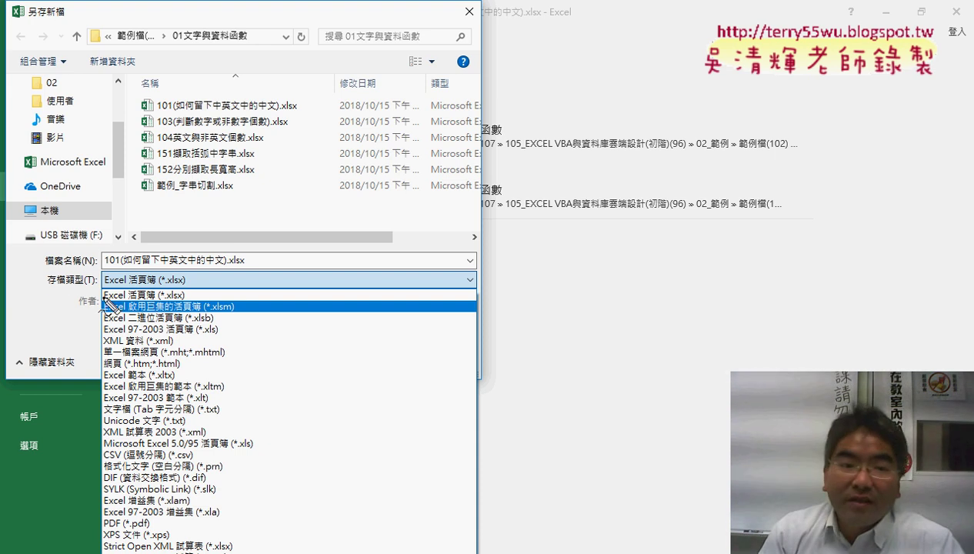
left_click_drag(91, 269, 97, 288)
left_click_drag(207, 315, 244, 316)
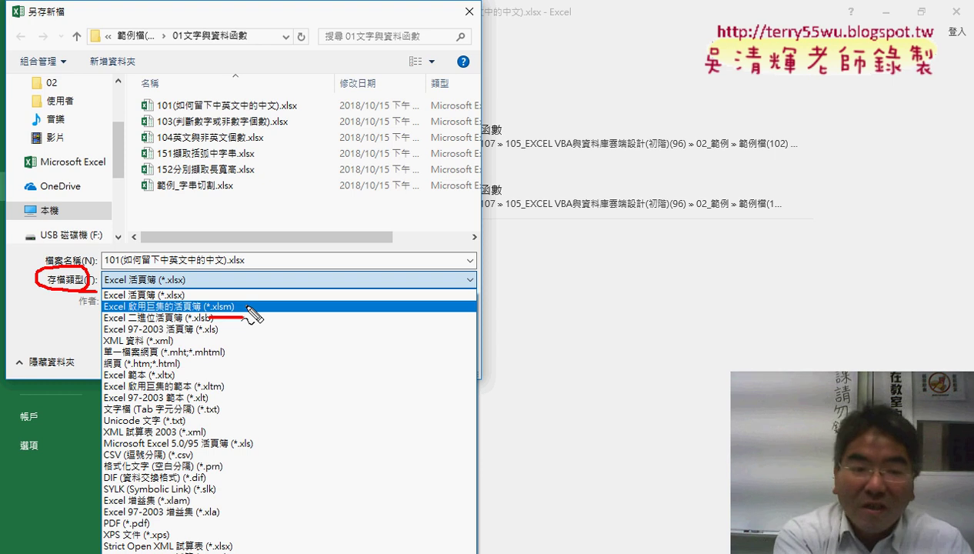
key("Escape")
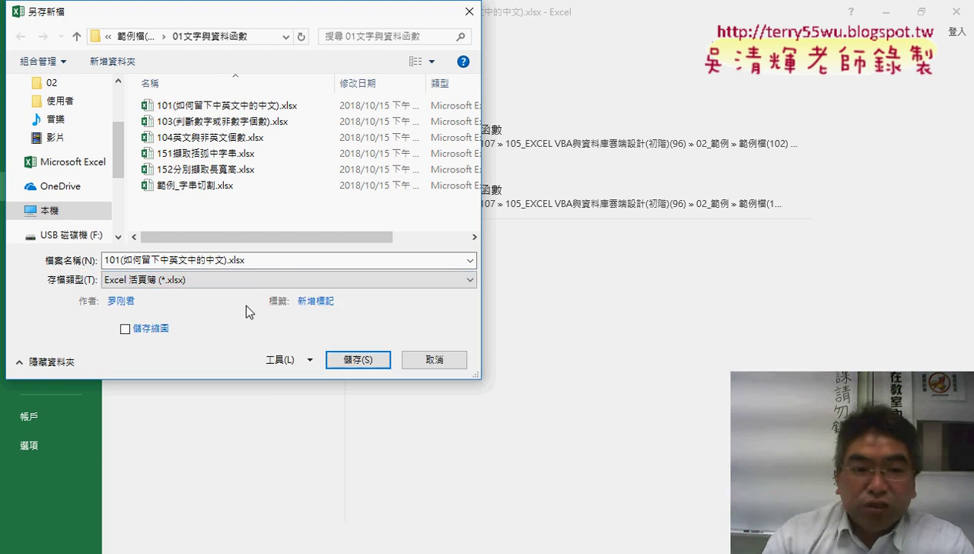
left_click(245, 280)
left_click(224, 307)
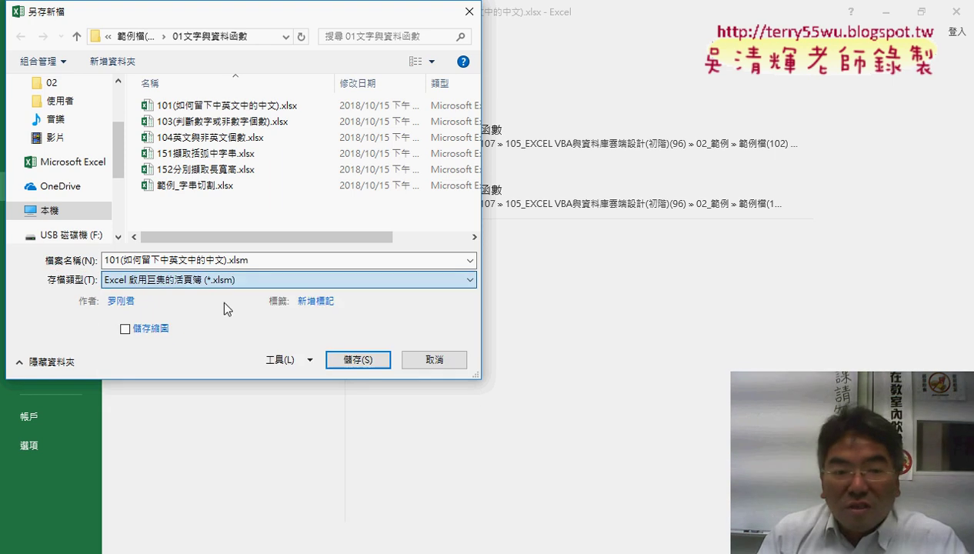
left_click(358, 360)
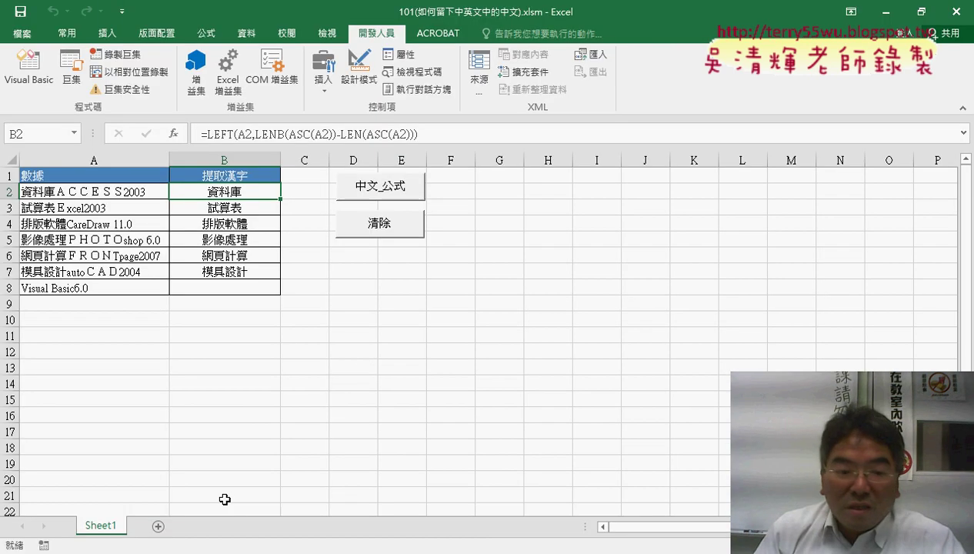
Step: Select the new .xlsm file in the exercise folder and switch the view to large icons
mouse_move(131, 550)
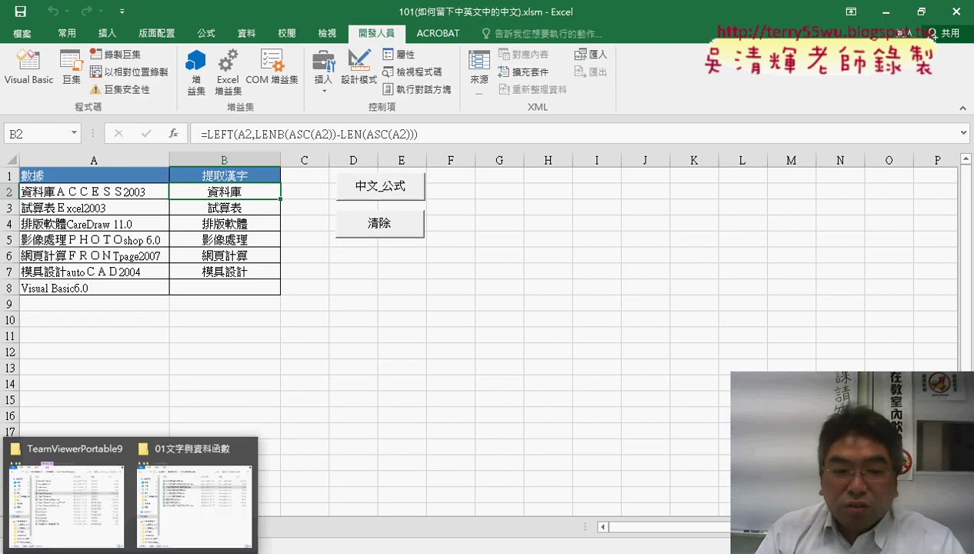
left_click(184, 502)
left_click(433, 264)
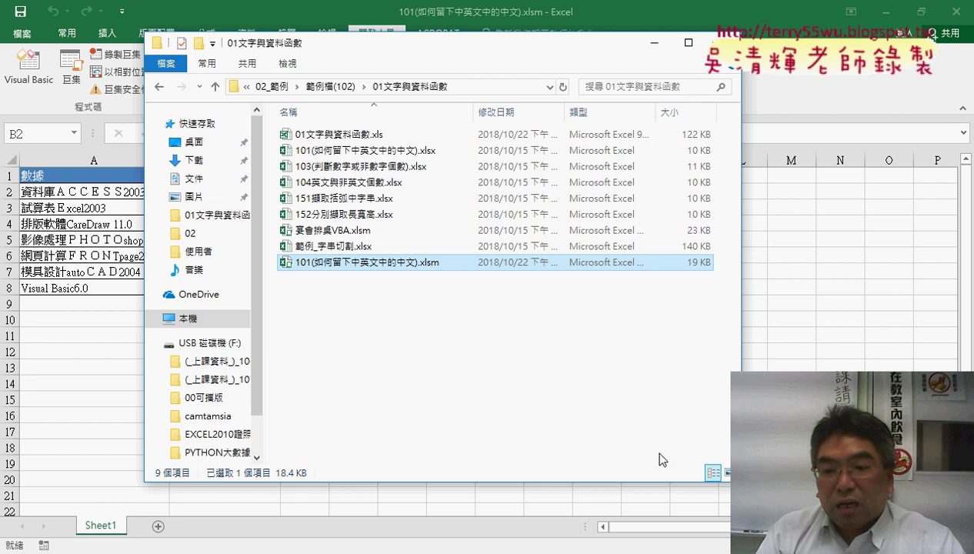
left_click(712, 474)
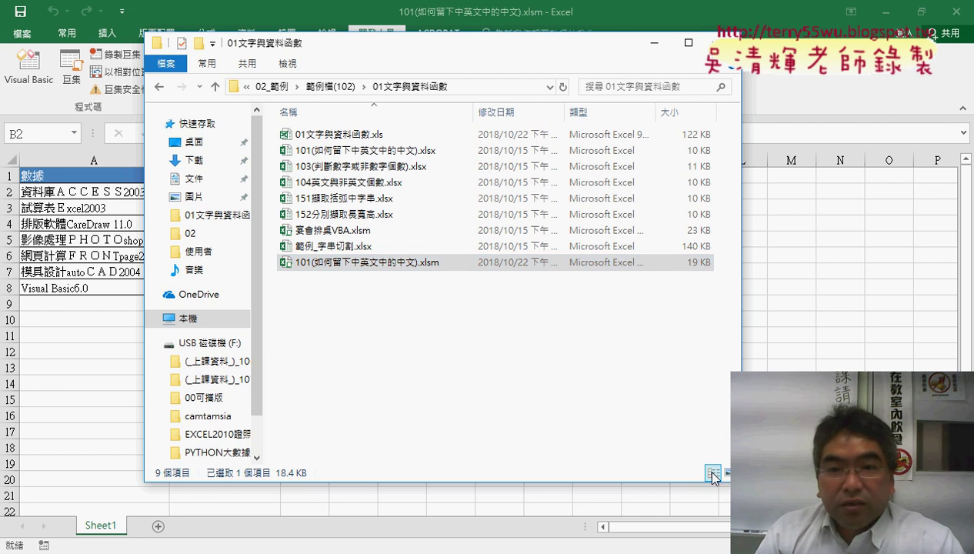
left_click(298, 67)
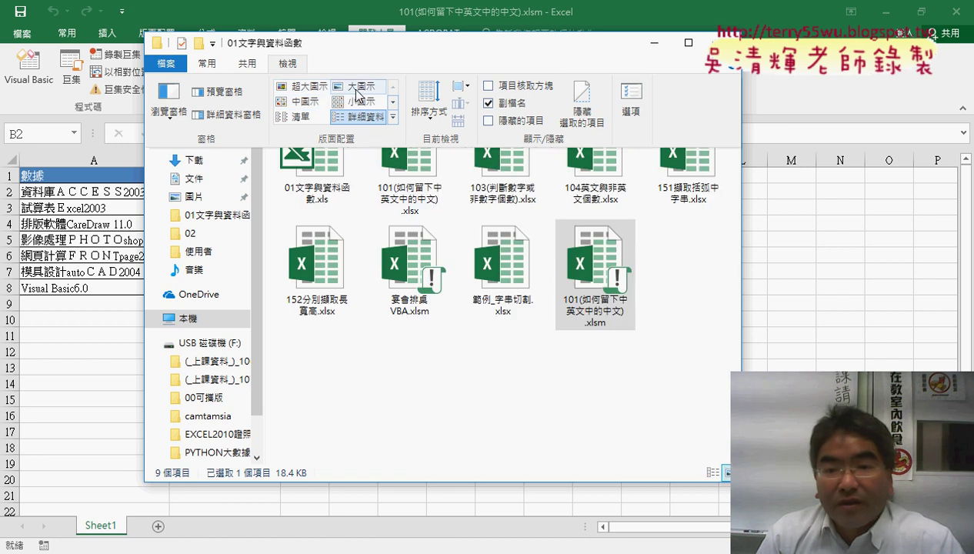
left_click(357, 88)
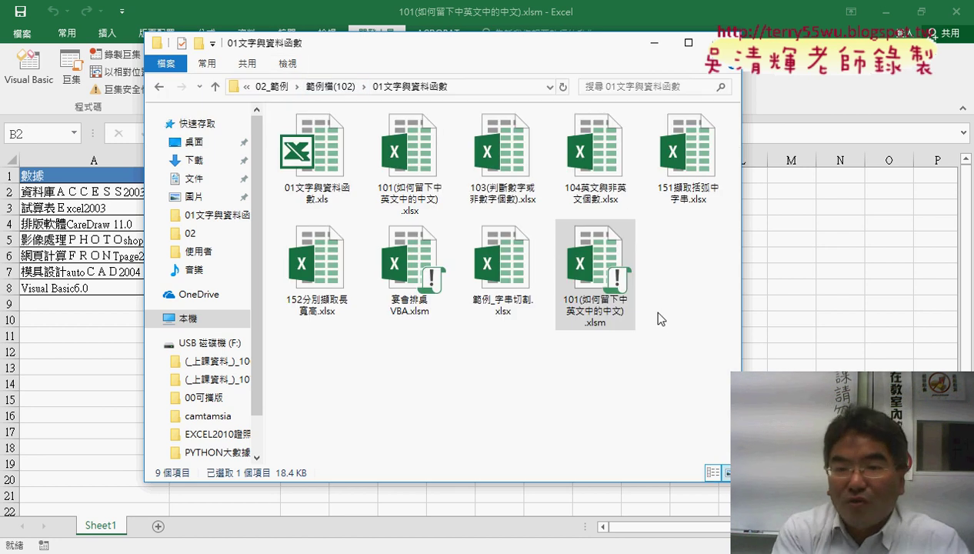
Step: Mark up the old .xlsx and new .xlsm files to contrast their extensions
mouse_move(430, 225)
left_mouse_down()
mouse_move(448, 139)
mouse_move(419, 221)
left_mouse_up()
mouse_move(588, 354)
left_mouse_down()
mouse_move(646, 321)
mouse_move(635, 292)
left_mouse_up()
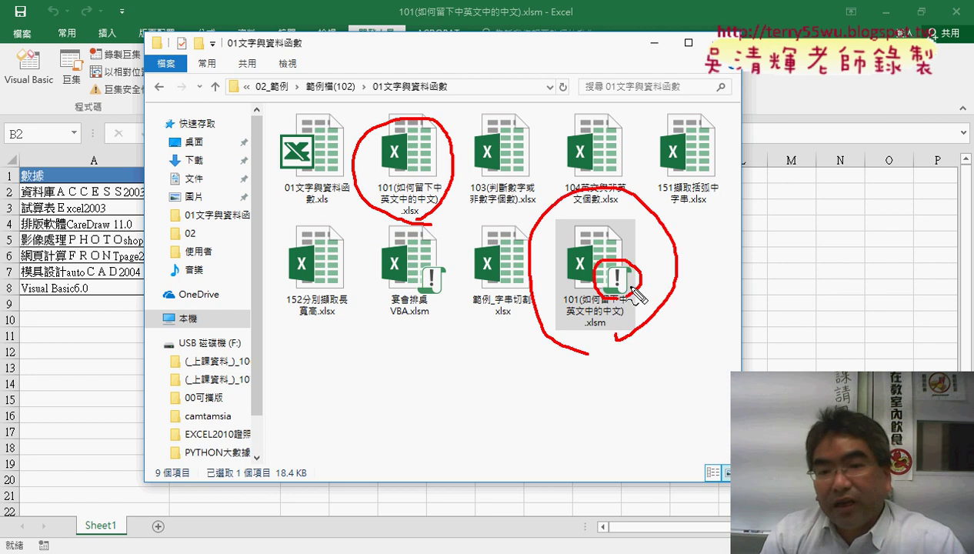
mouse_move(428, 162)
left_mouse_down()
mouse_move(442, 179)
mouse_move(425, 182)
left_mouse_up()
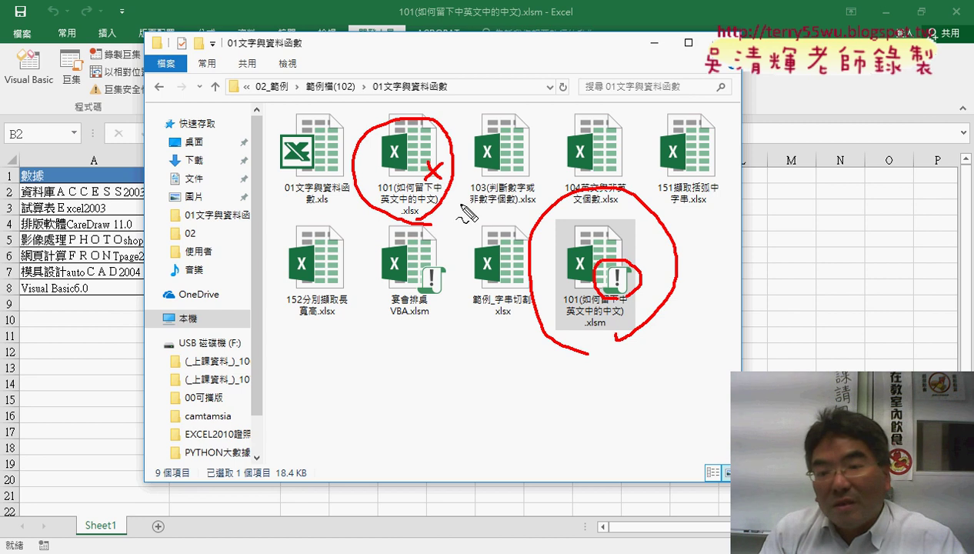
left_click_drag(605, 330, 590, 329)
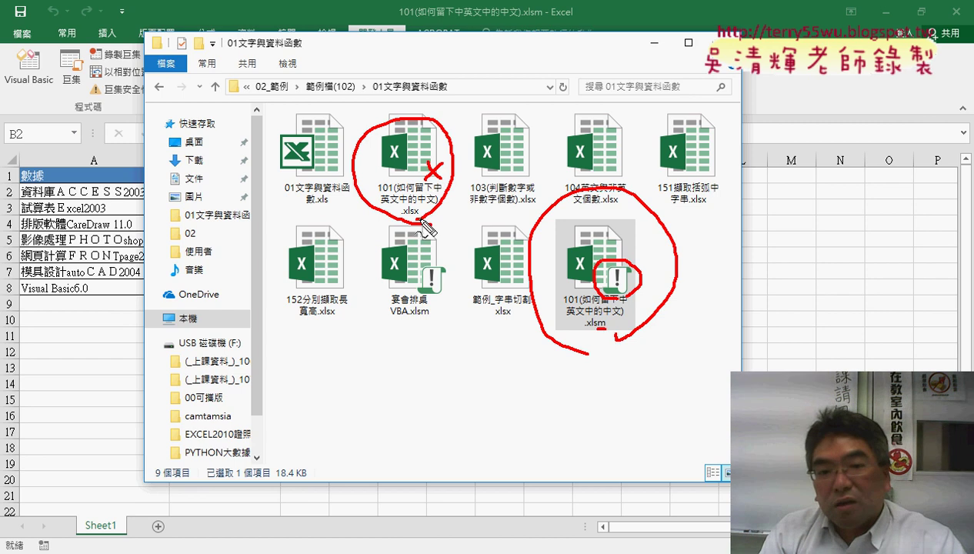
left_click_drag(429, 225, 407, 224)
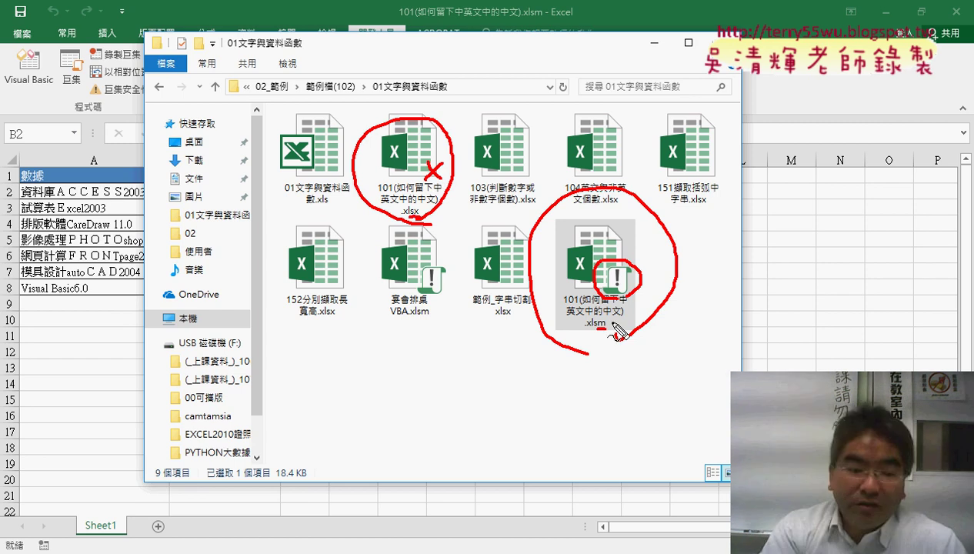
key("Escape")
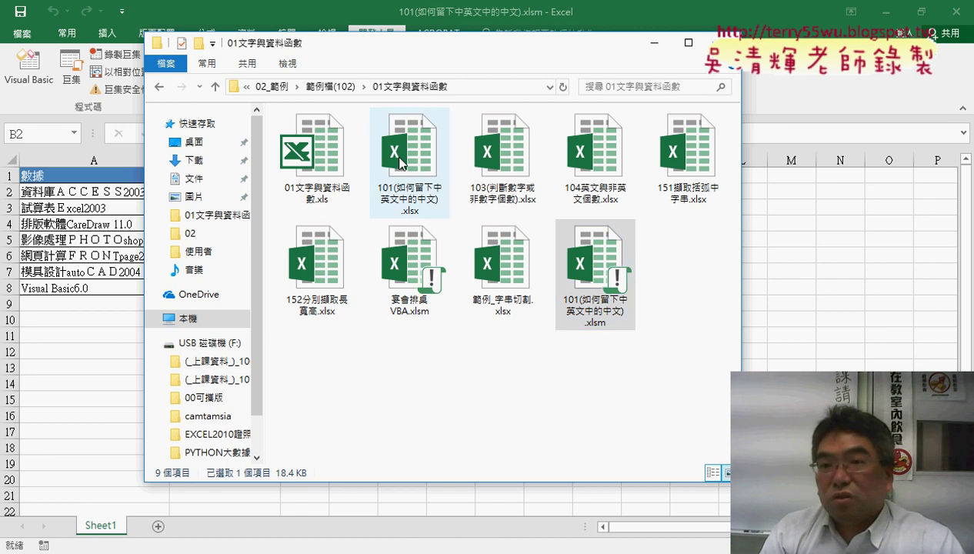
Step: Close the .xlsm workbook, then open the original 101 .xlsx and close it without saving
left_click(954, 11)
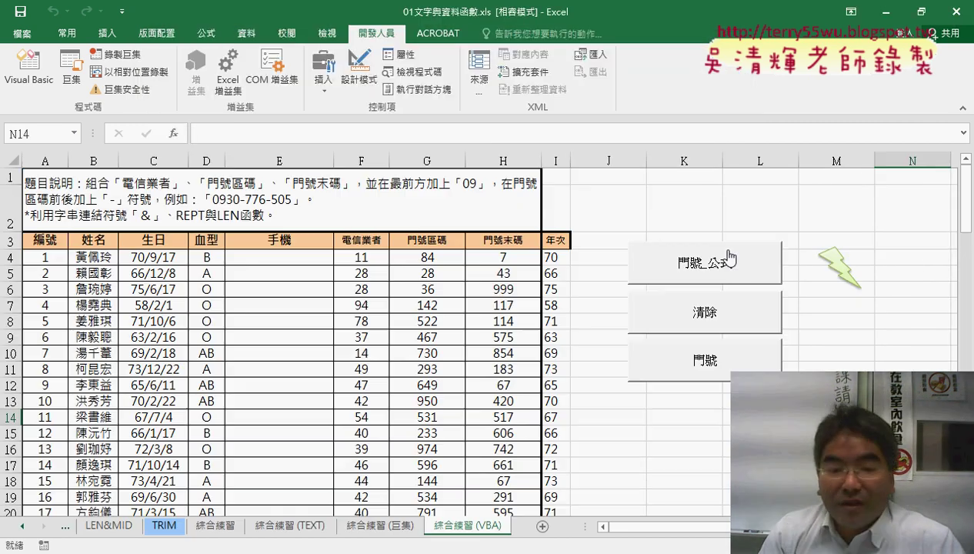
mouse_move(256, 551)
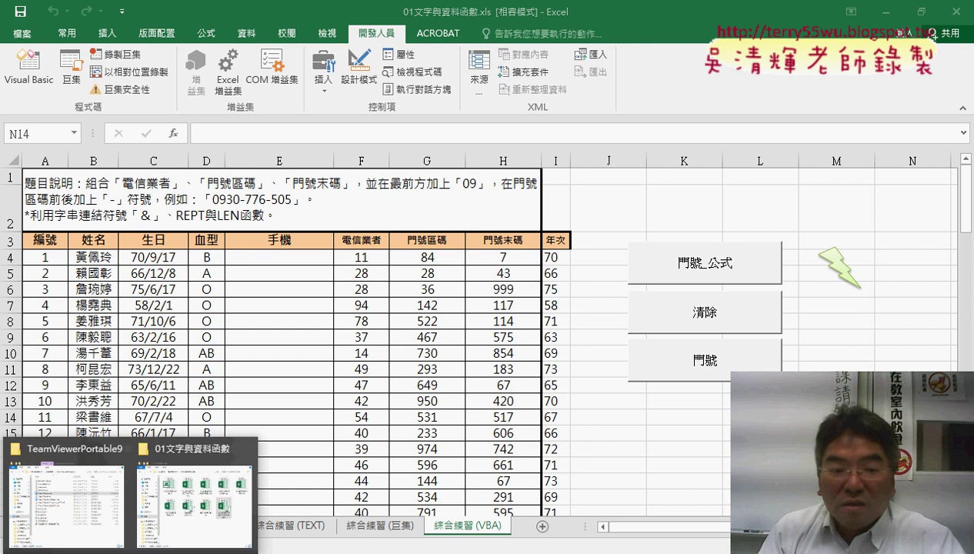
left_click(178, 514)
double_click(397, 181)
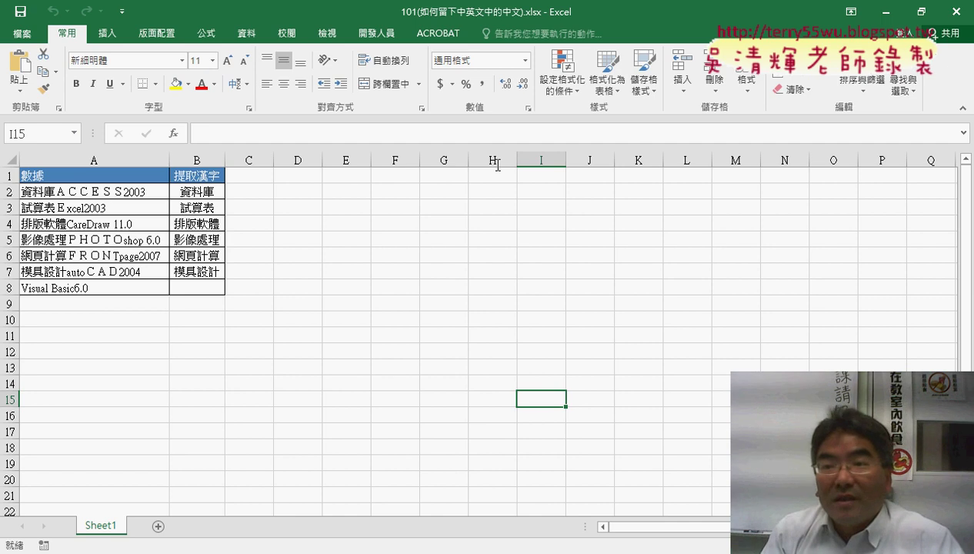
left_click(956, 12)
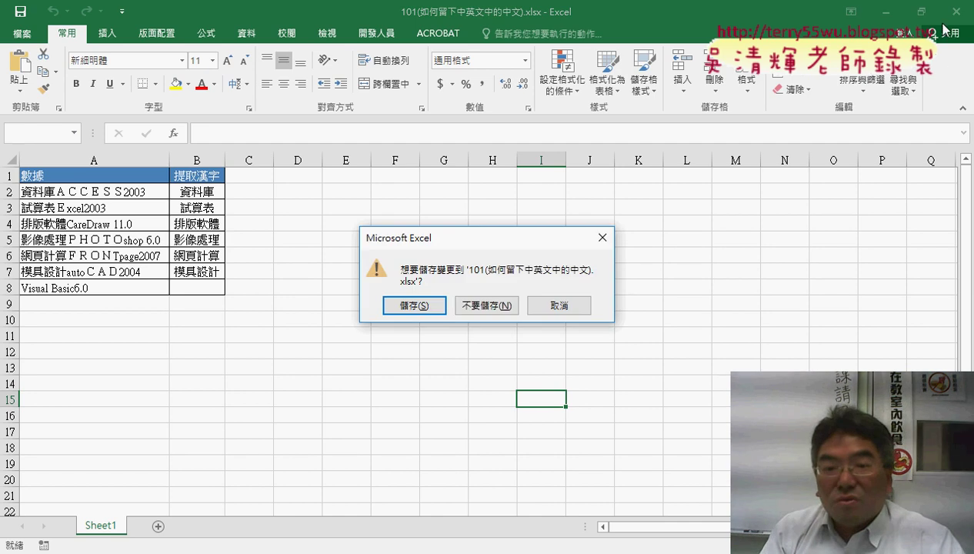
left_click(485, 306)
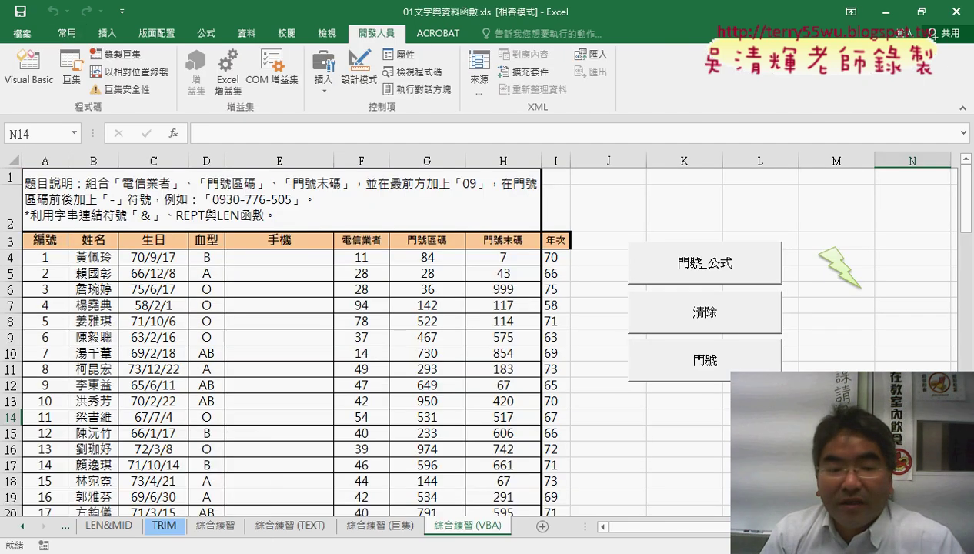
Step: Open 101(如何留下中英文中的中文).xlsm from the folder with macros enabled
mouse_move(129, 551)
left_click(194, 492)
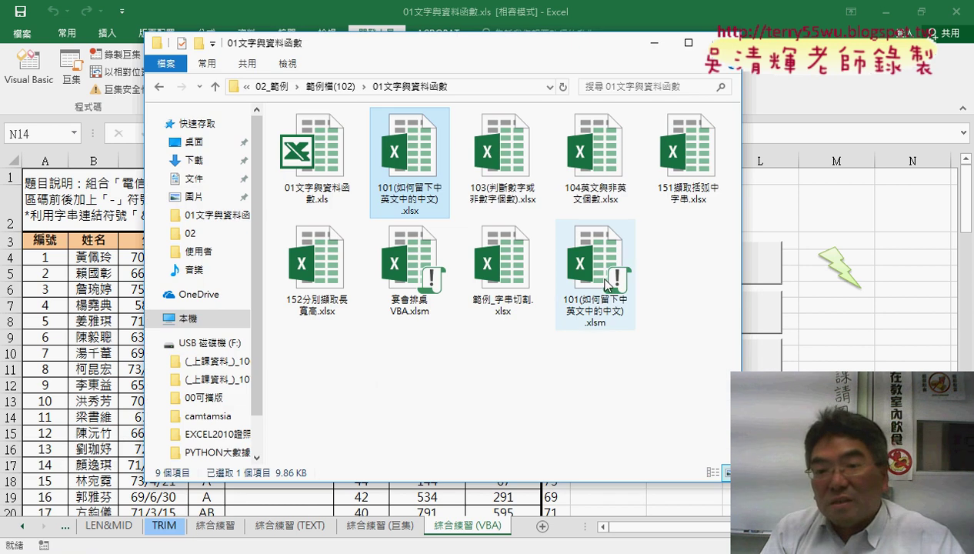
double_click(397, 146)
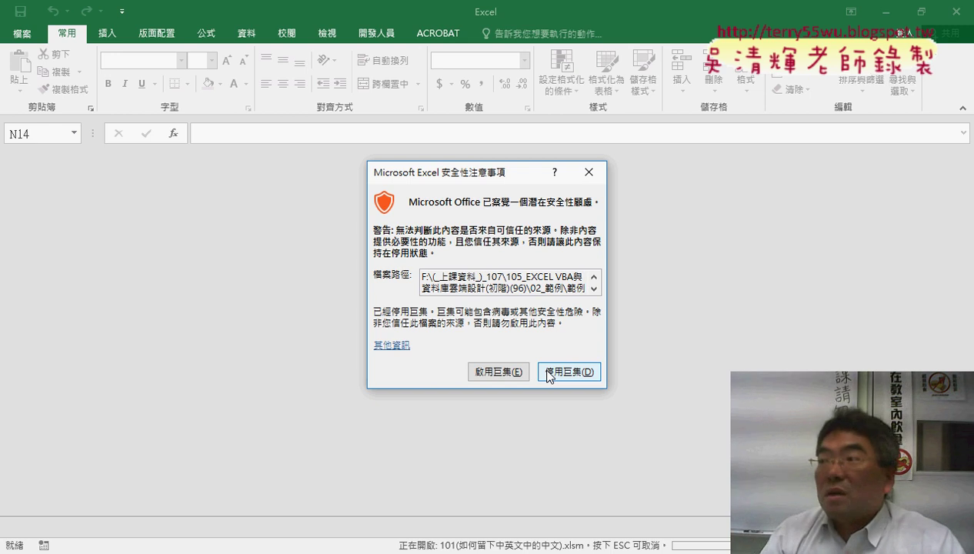
left_click(513, 374)
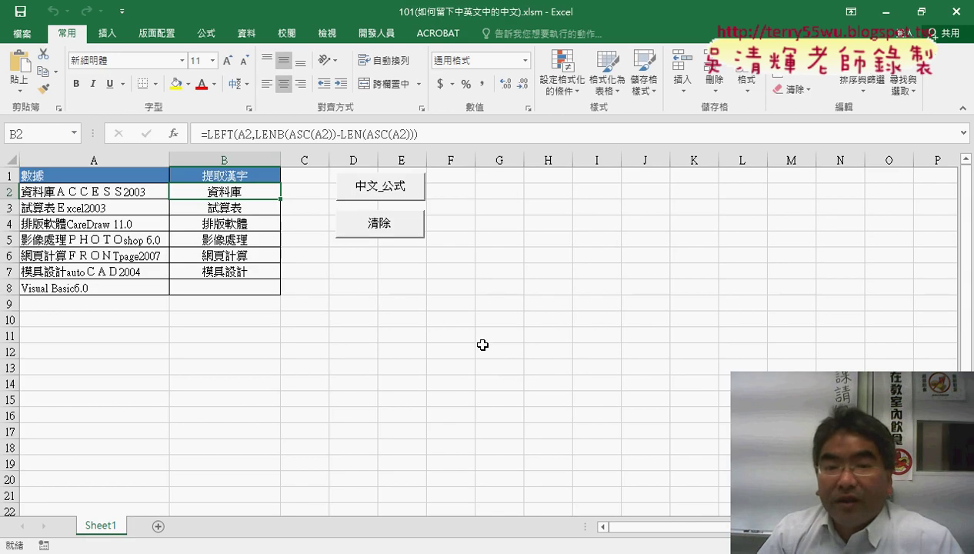
Step: Alternate the 清除 and 中文_公式 buttons on column B, leaving it empty, then show Developer features
left_click(388, 225)
left_click(380, 186)
left_click(384, 224)
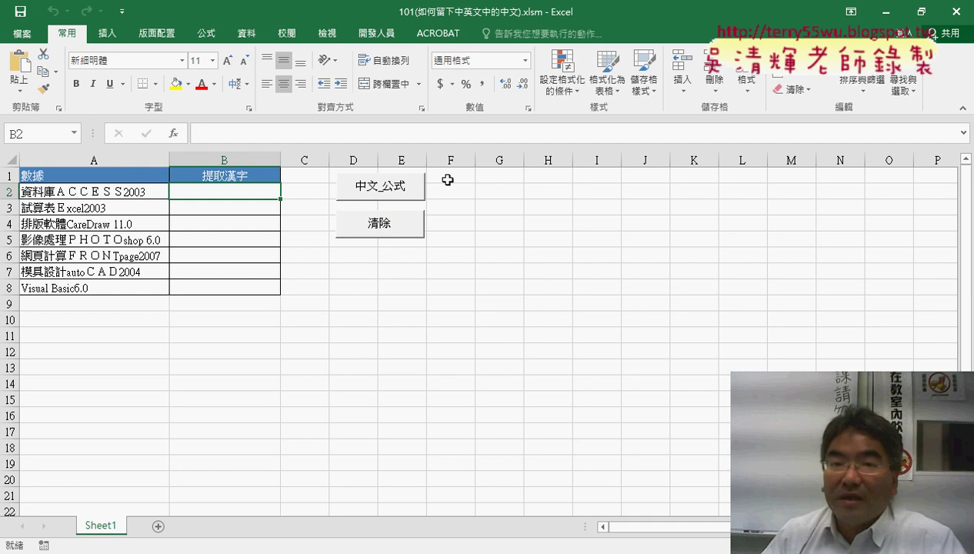
left_click(392, 198)
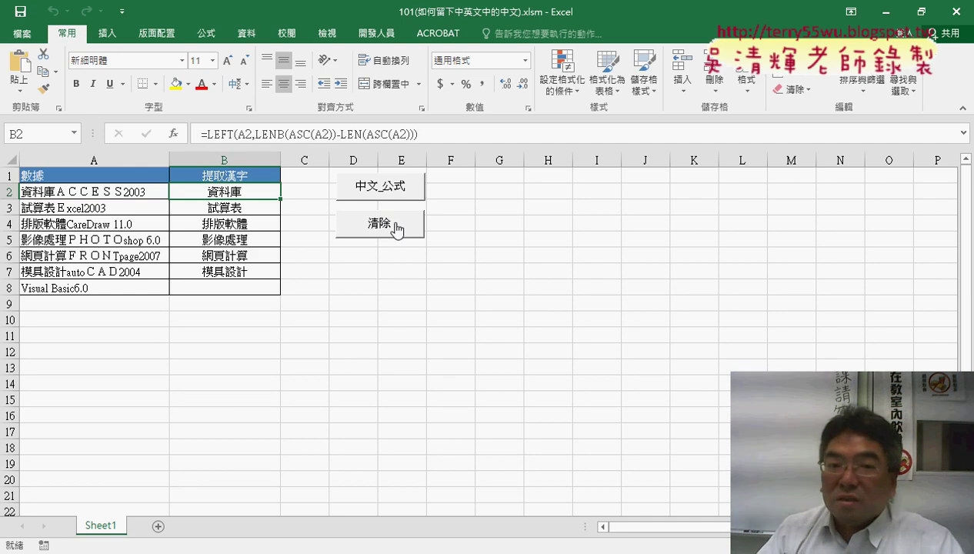
left_click(398, 223)
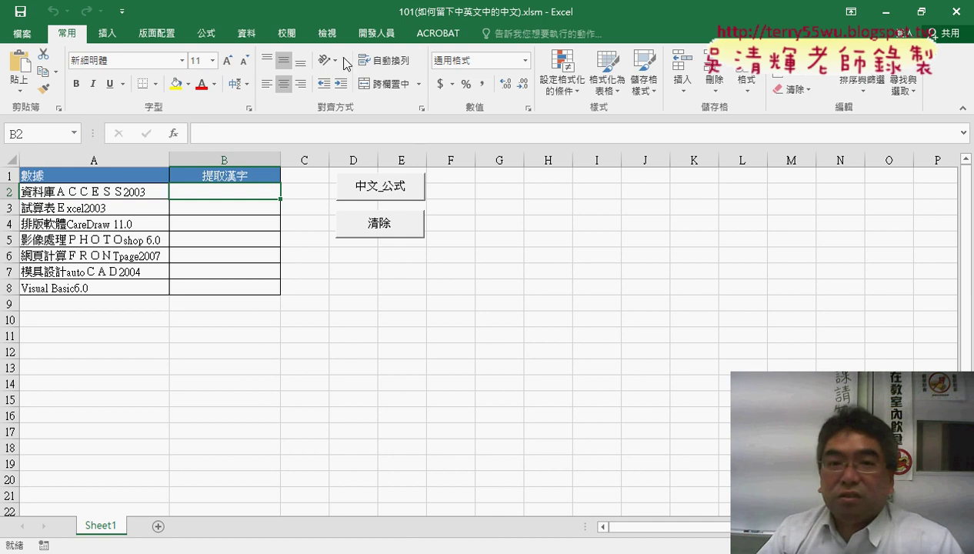
left_click(377, 33)
Step: Open the VBA editor, reposition it, and review Module1's 中文_公式 and 清除 macro code
left_click(28, 71)
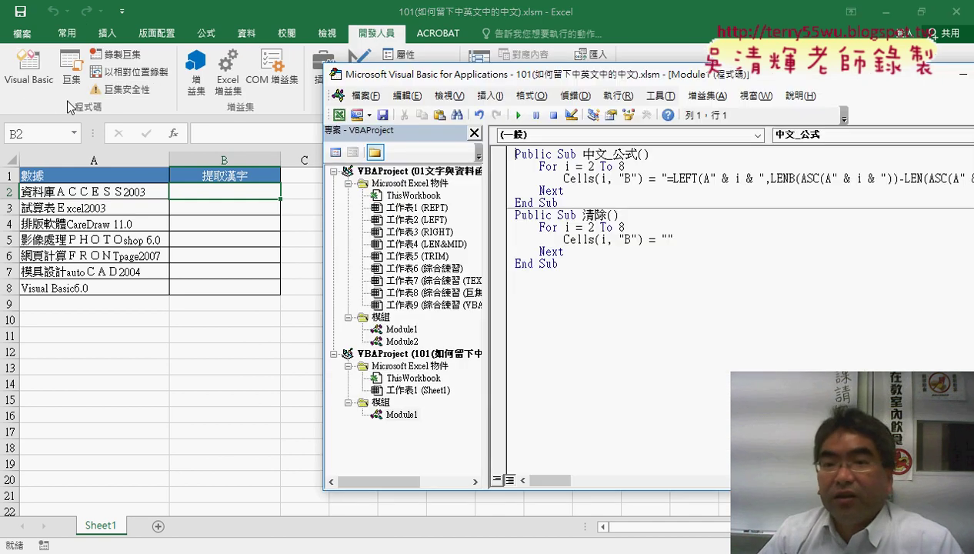
left_click_drag(611, 80, 537, 111)
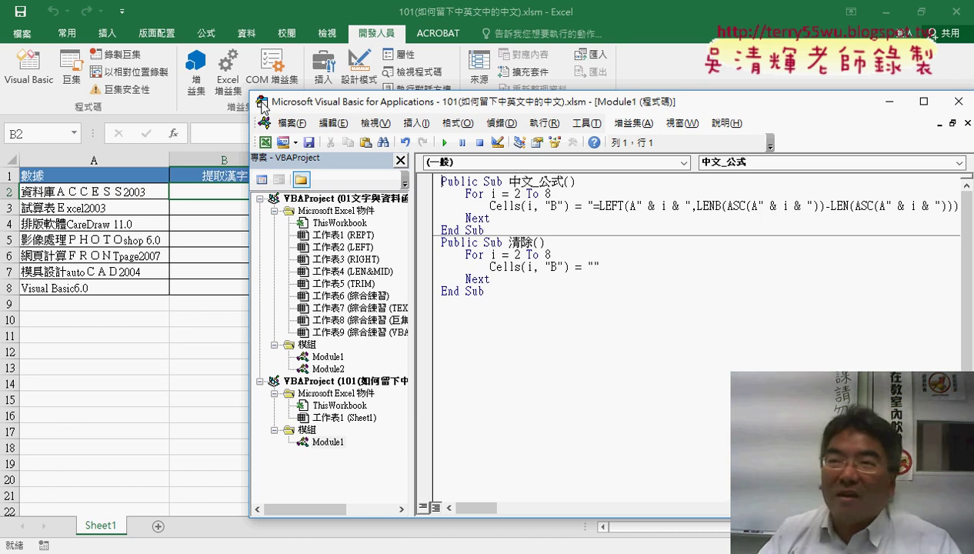
left_click(262, 101)
Step: Close the VBA editor, then save and close the 101 macro workbook
left_click(278, 211)
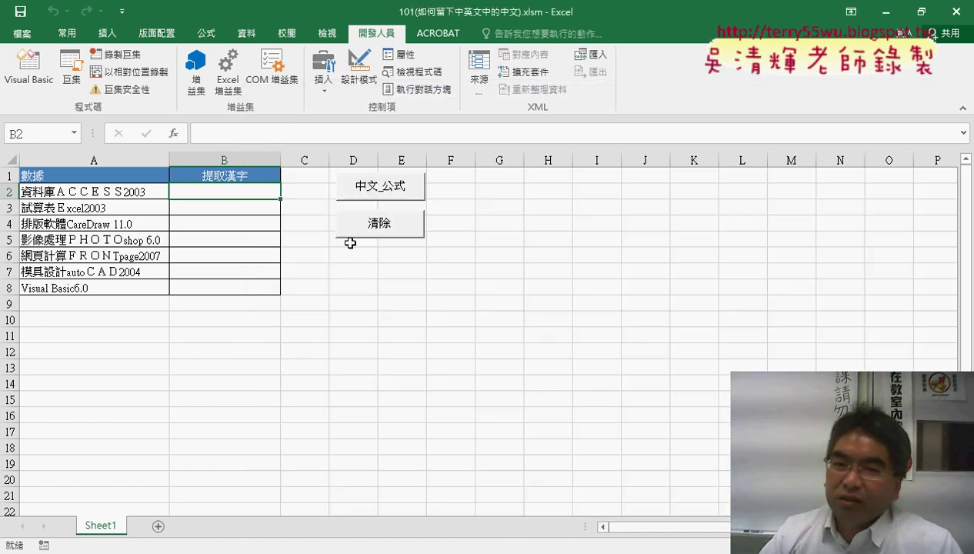
left_click(407, 317)
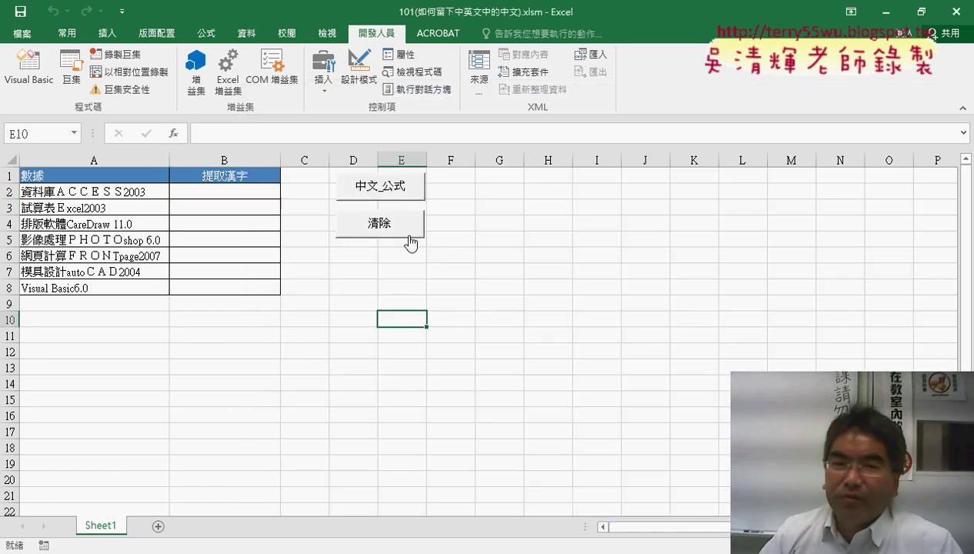
left_click(956, 11)
left_click(411, 305)
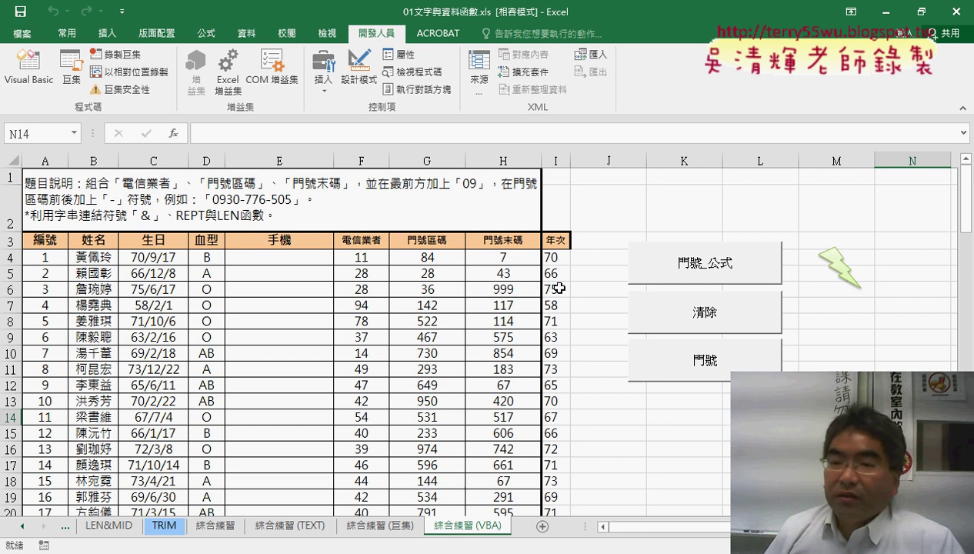
left_click(730, 269)
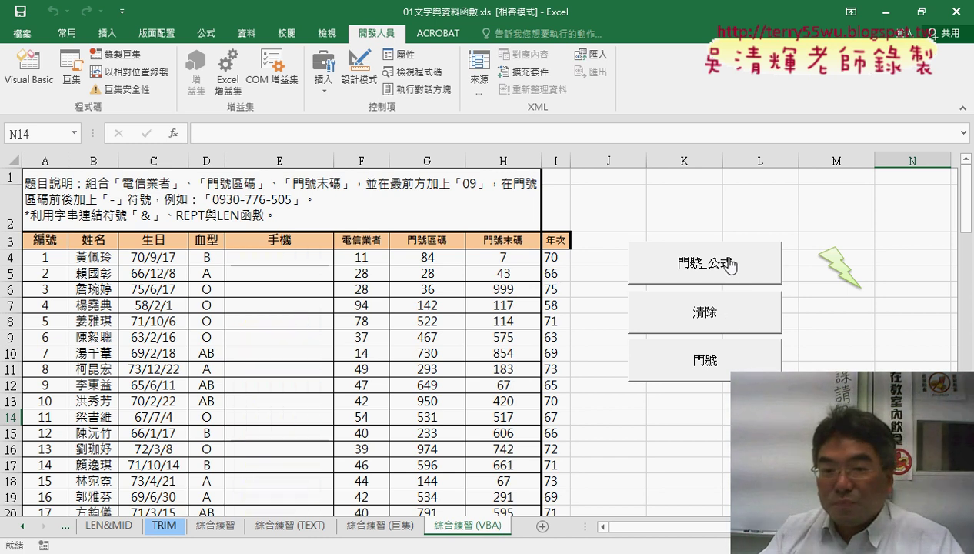
left_click(723, 315)
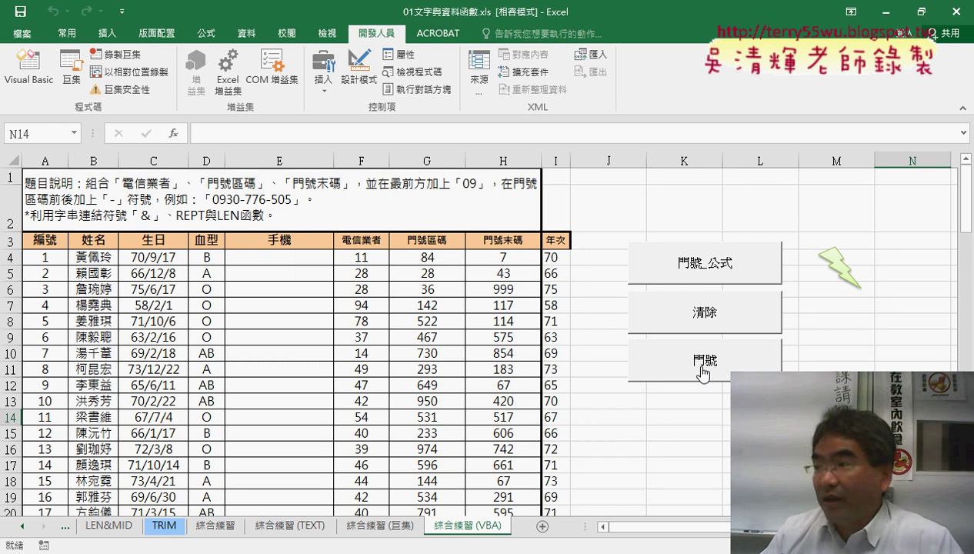
left_click(700, 269)
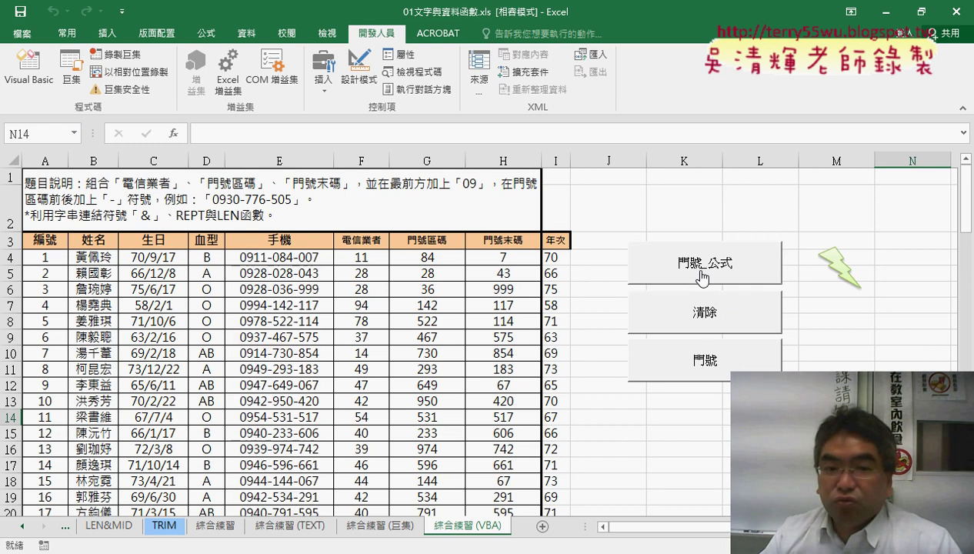
left_click(328, 262)
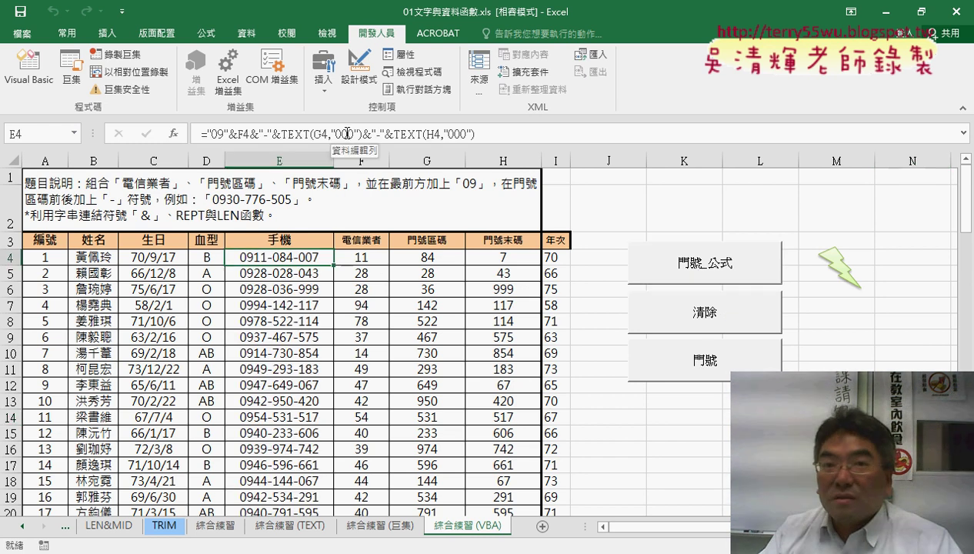
left_click(677, 315)
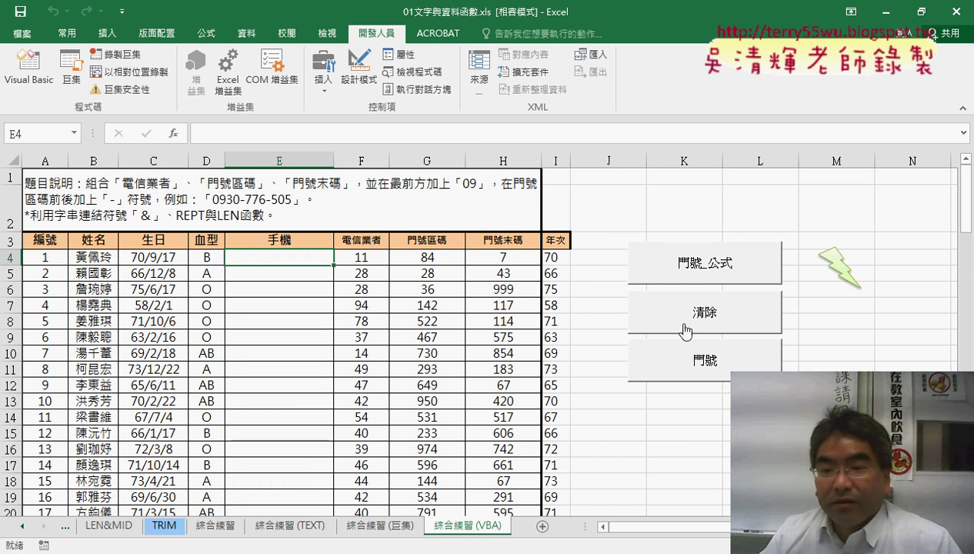
left_click(715, 372)
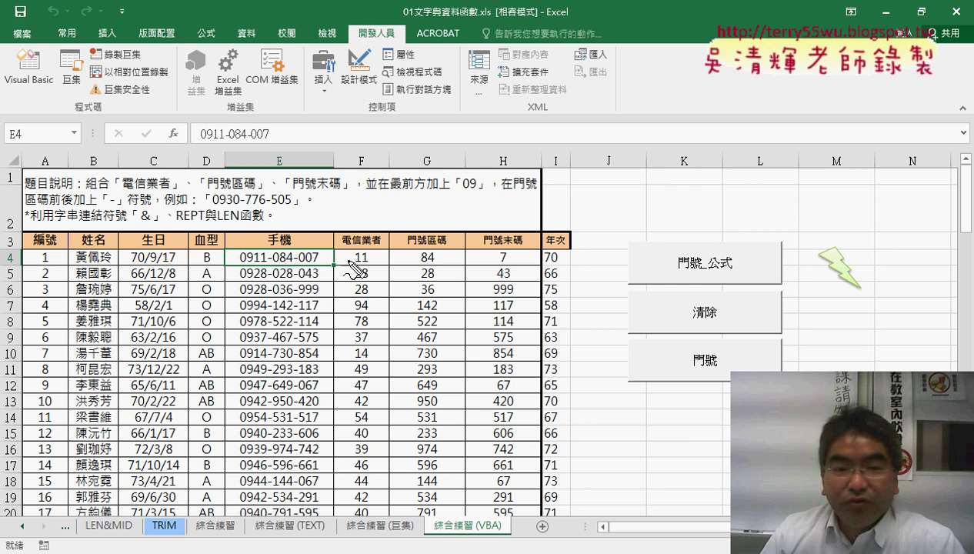
mouse_move(333, 267)
left_mouse_down()
mouse_move(240, 263)
mouse_move(327, 250)
left_mouse_up()
left_click_drag(293, 153, 269, 155)
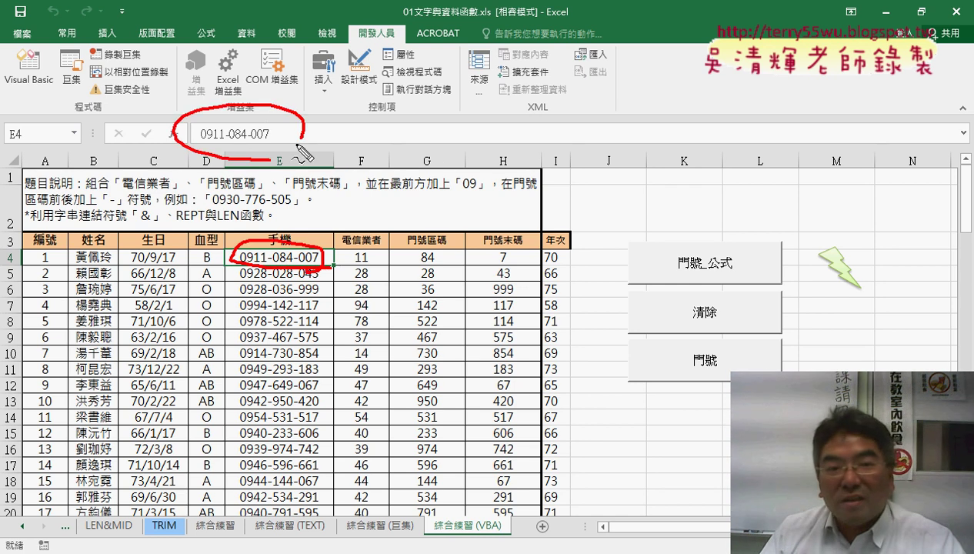
mouse_move(304, 204)
left_mouse_down()
mouse_move(324, 242)
mouse_move(262, 173)
left_mouse_up()
left_click_drag(707, 271, 737, 271)
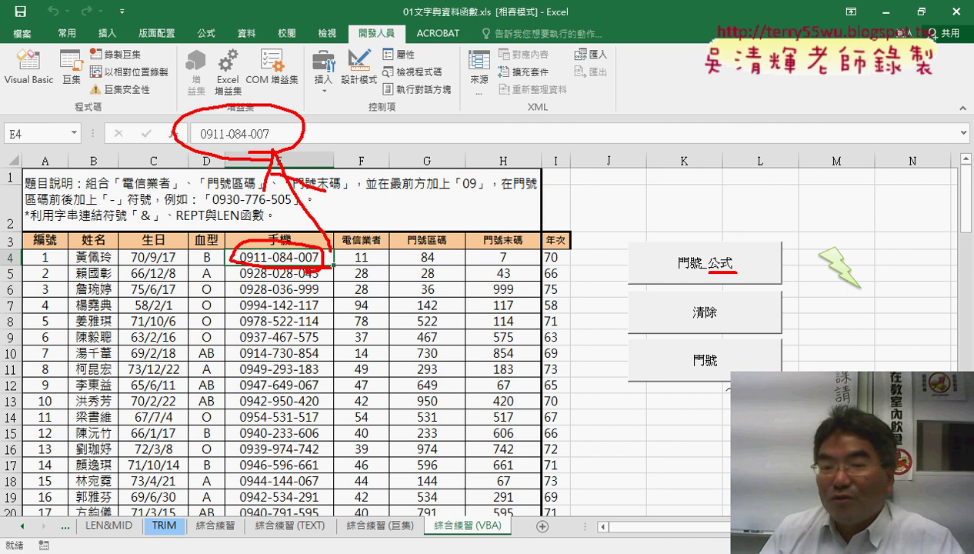
left_click_drag(687, 368, 729, 376)
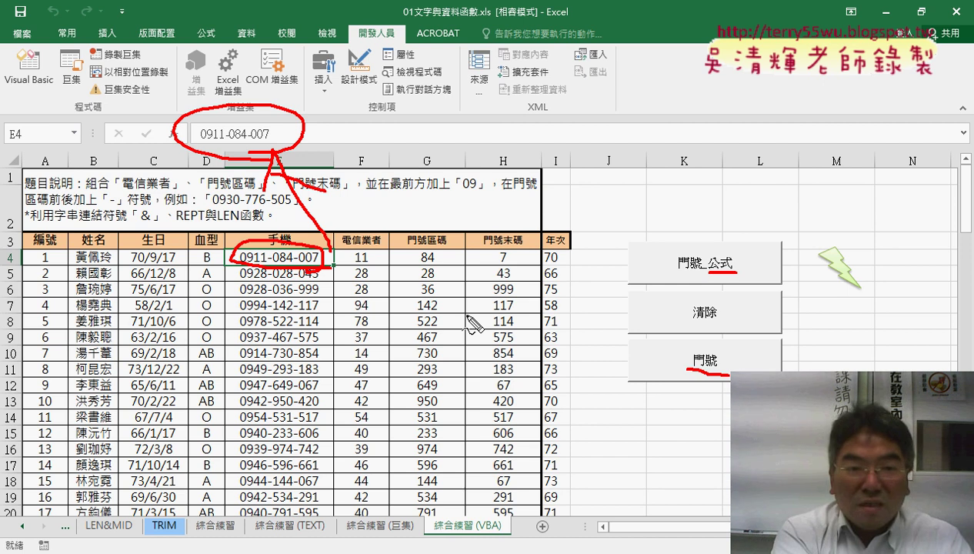
key("Escape")
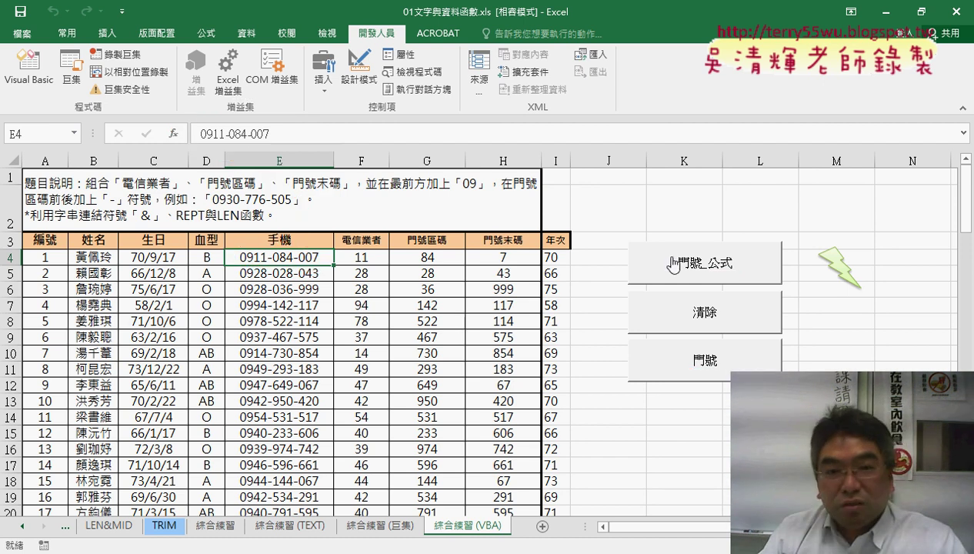
Step: Alternate column E between formula and value phone numbers, clear it, and begin inserting a function in E4
left_click(665, 262)
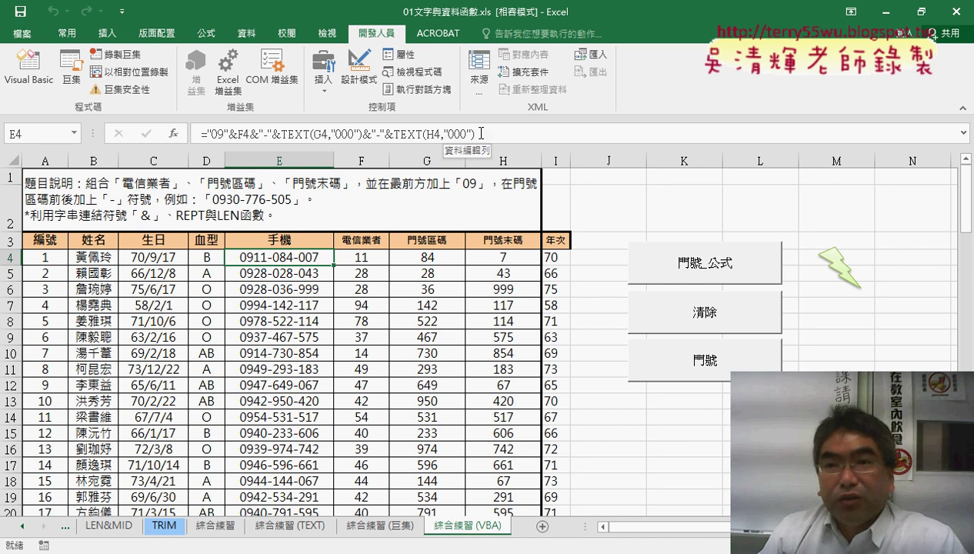
left_click(680, 318)
left_click(700, 363)
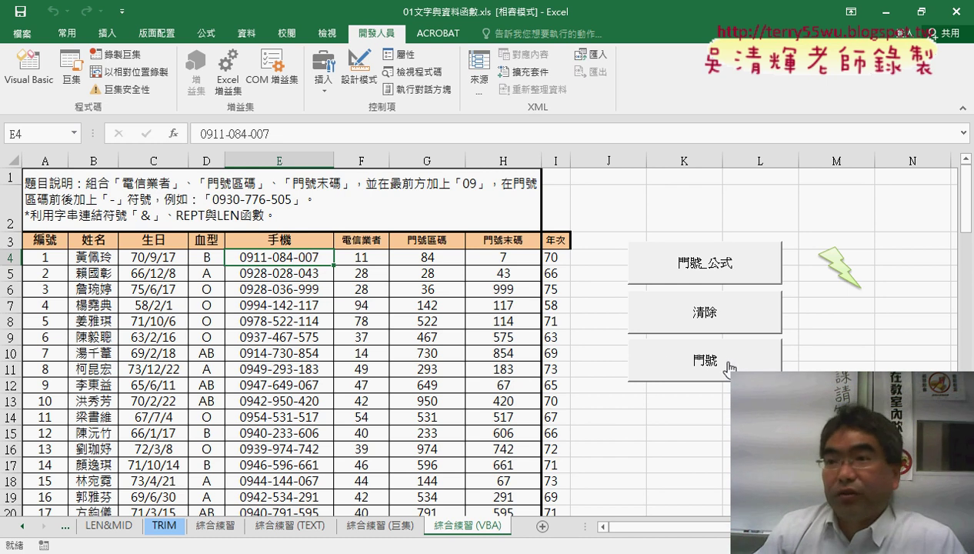
left_click(700, 311)
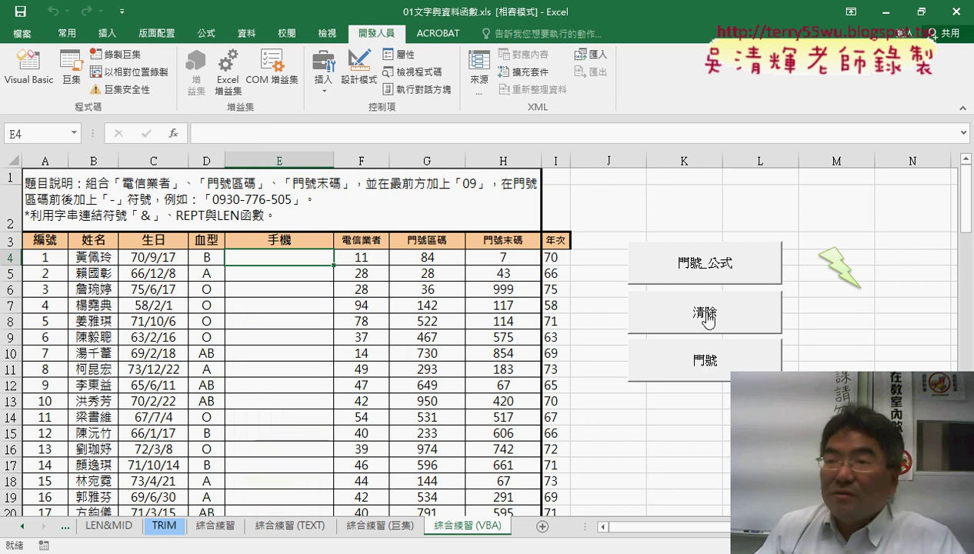
left_click(674, 360)
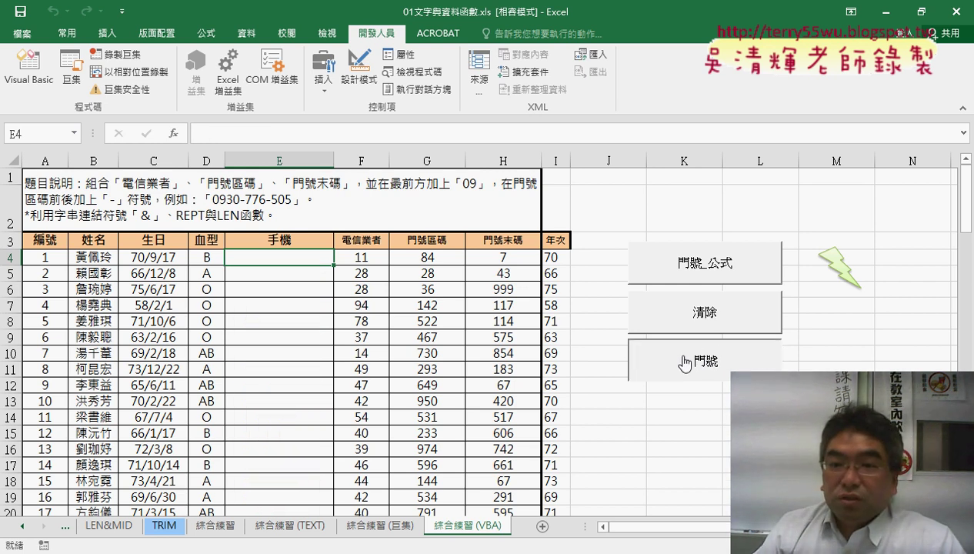
left_click(696, 314)
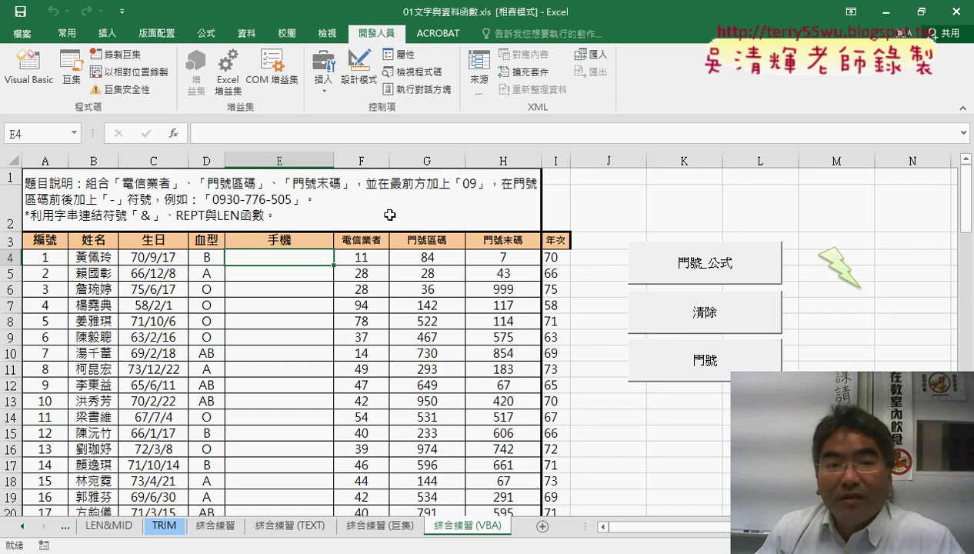
left_click(174, 136)
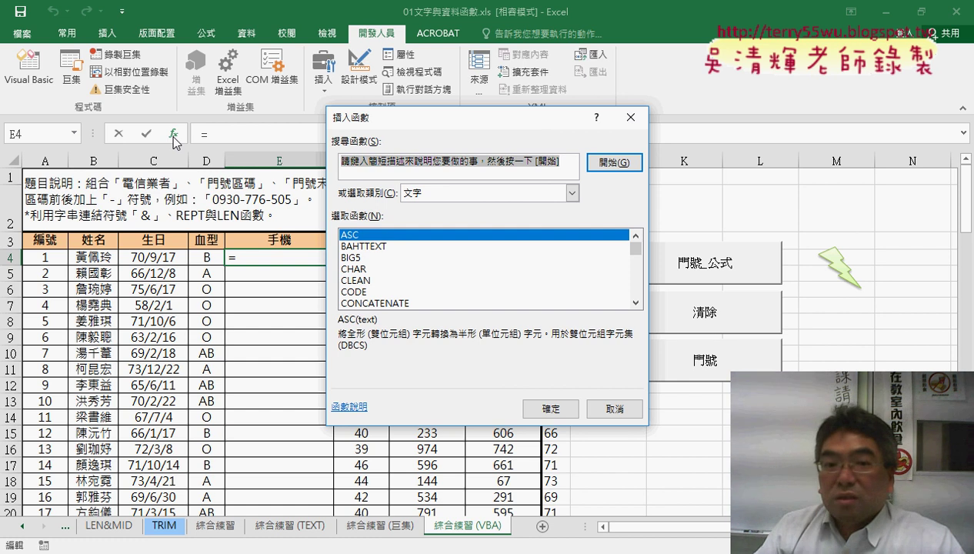
left_click(435, 197)
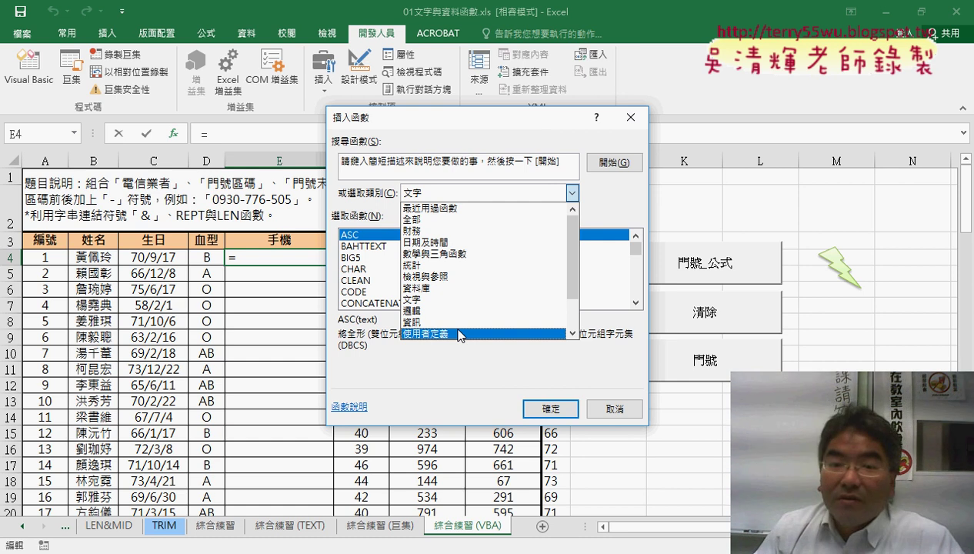
left_click(428, 335)
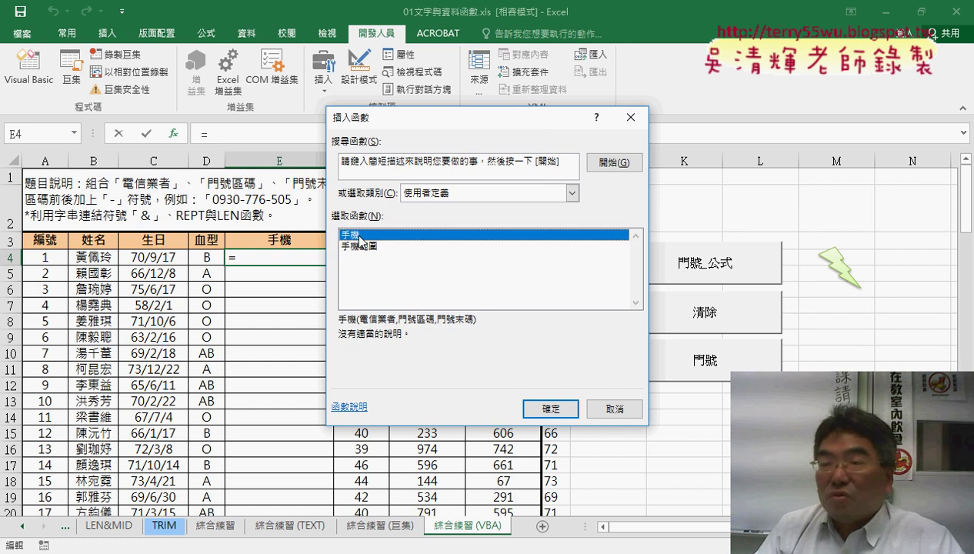
left_click_drag(458, 118, 692, 112)
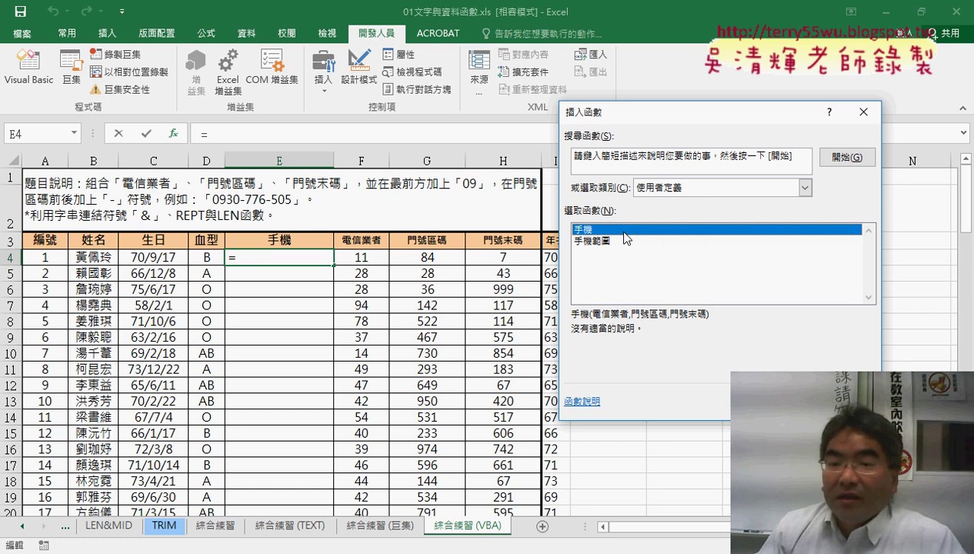
double_click(600, 229)
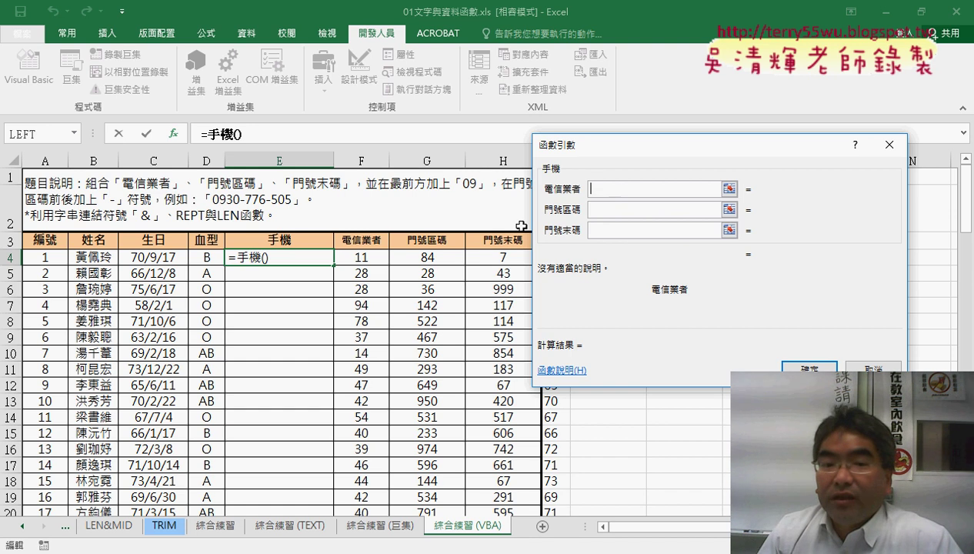
left_click(361, 257)
left_click(595, 211)
left_click(595, 214)
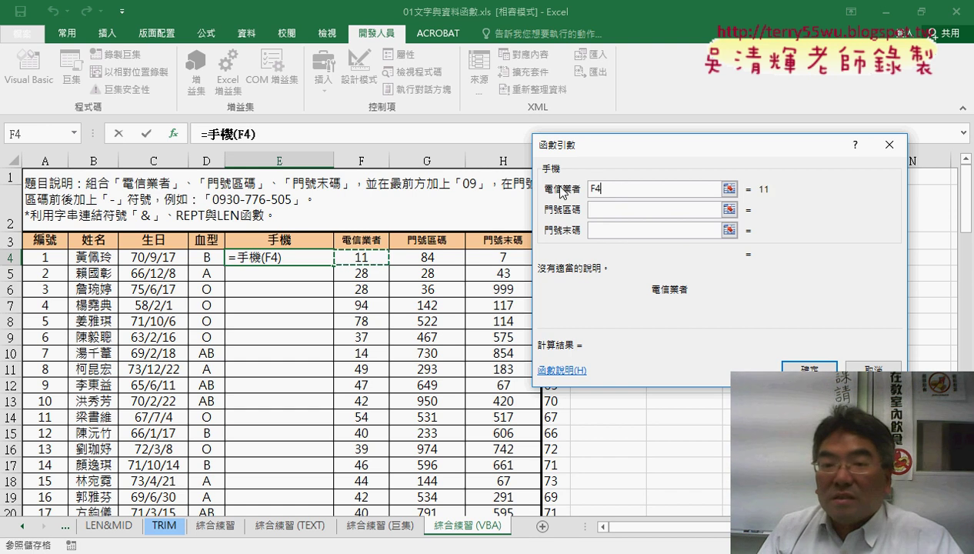
left_click(427, 257)
left_click(593, 231)
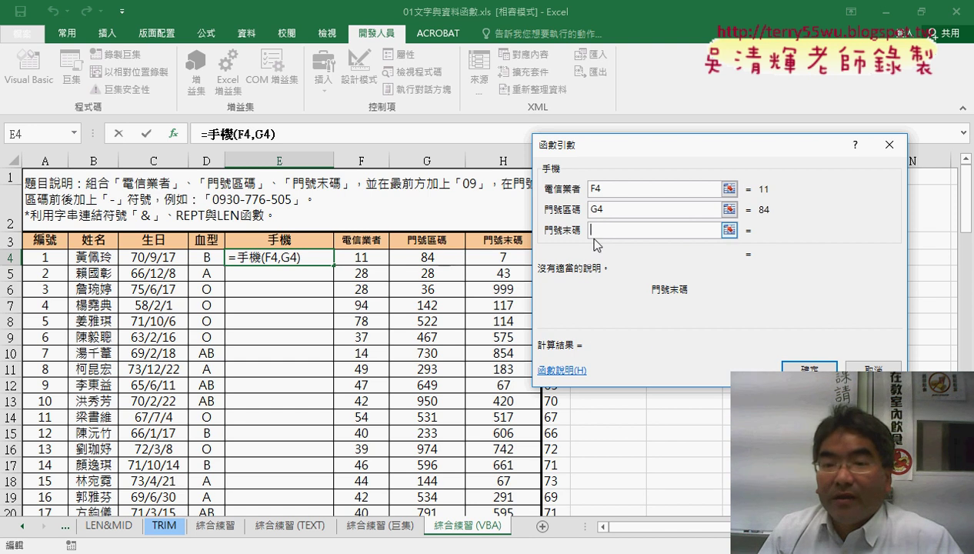
left_click(508, 257)
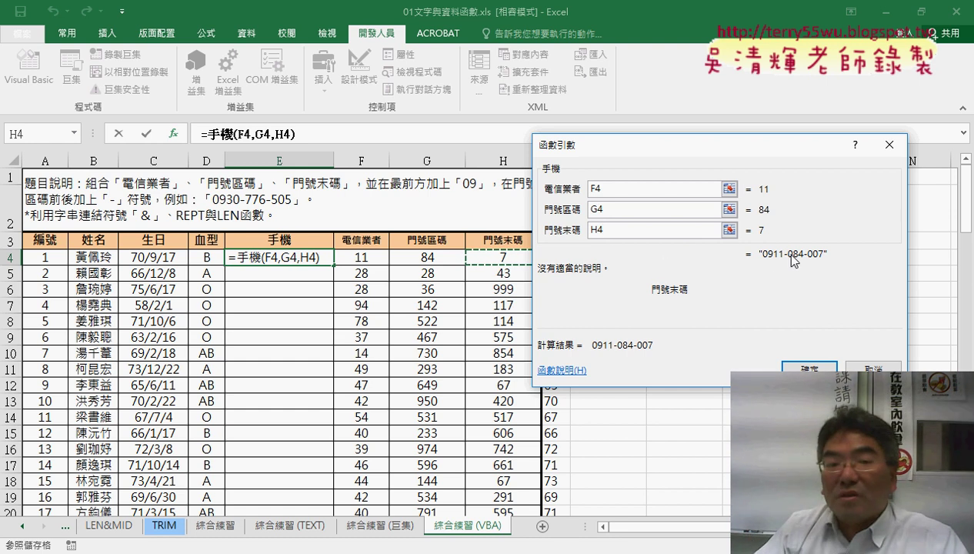
left_click(830, 367)
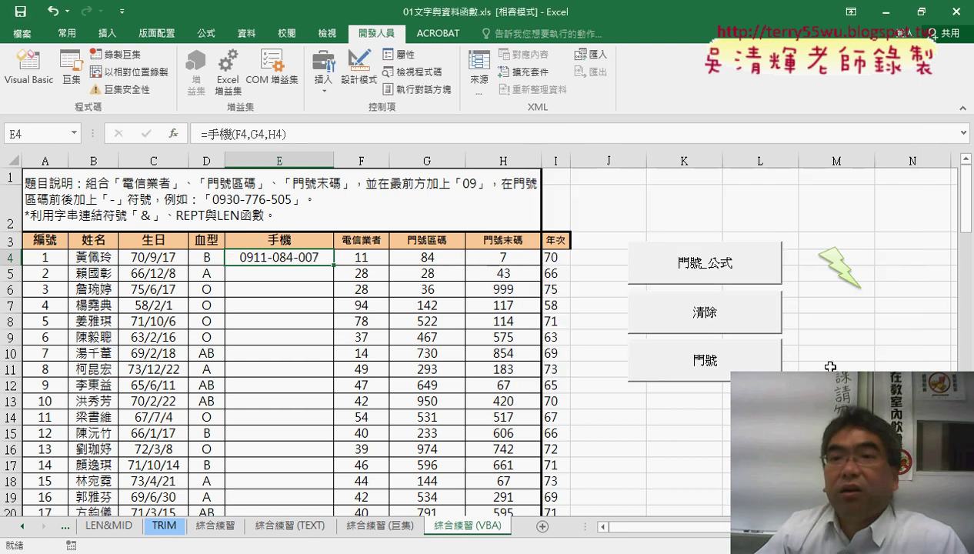
Step: Copy the 手機 formula down column E, then wipe all phone numbers with the 清除 button
double_click(332, 267)
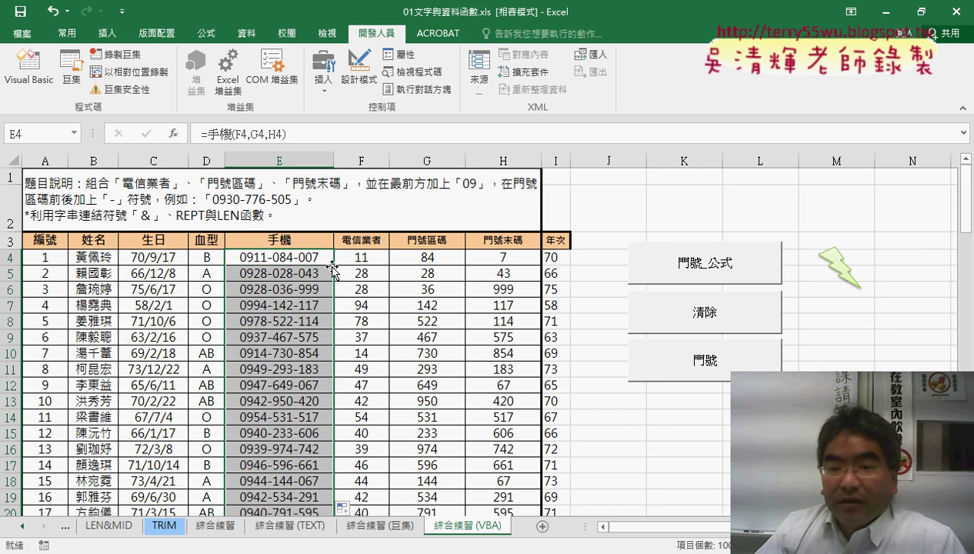
left_click(638, 322)
left_click(284, 258)
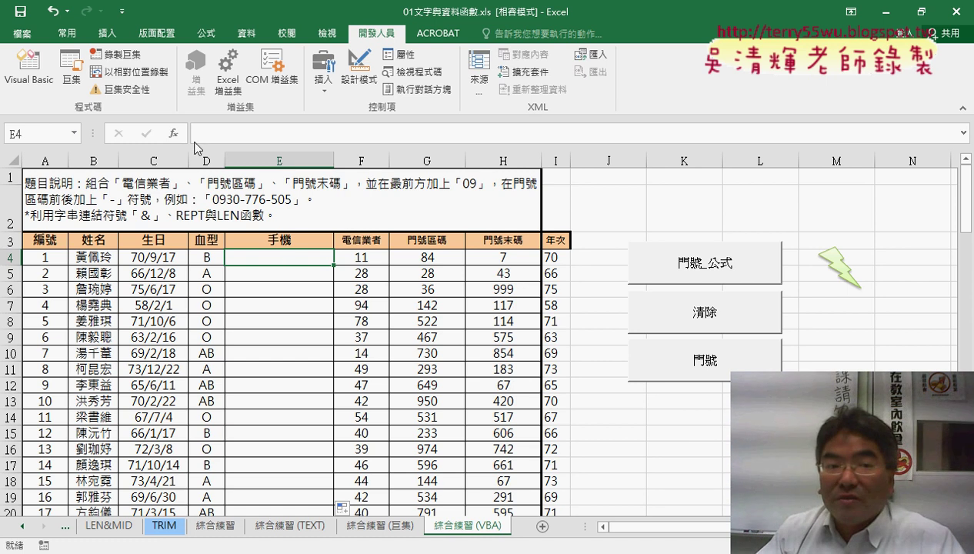
Step: Start a new 手機 function entry in E4, then cancel it, leaving the column empty
left_click(174, 135)
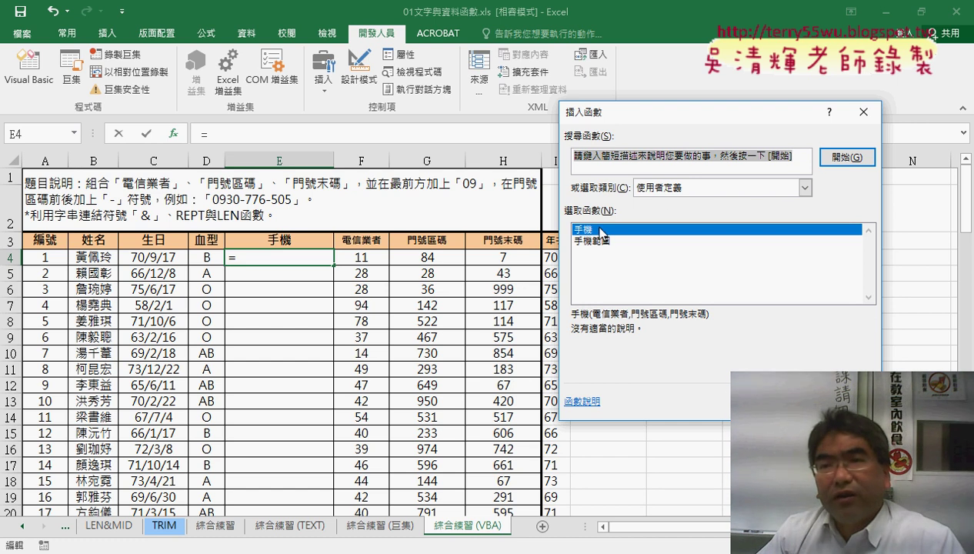
left_click(777, 401)
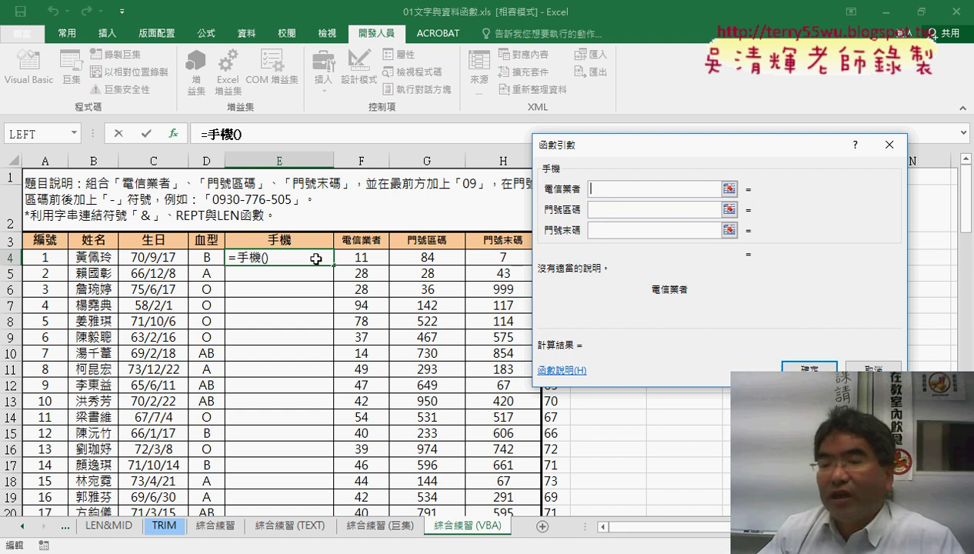
left_click(869, 367)
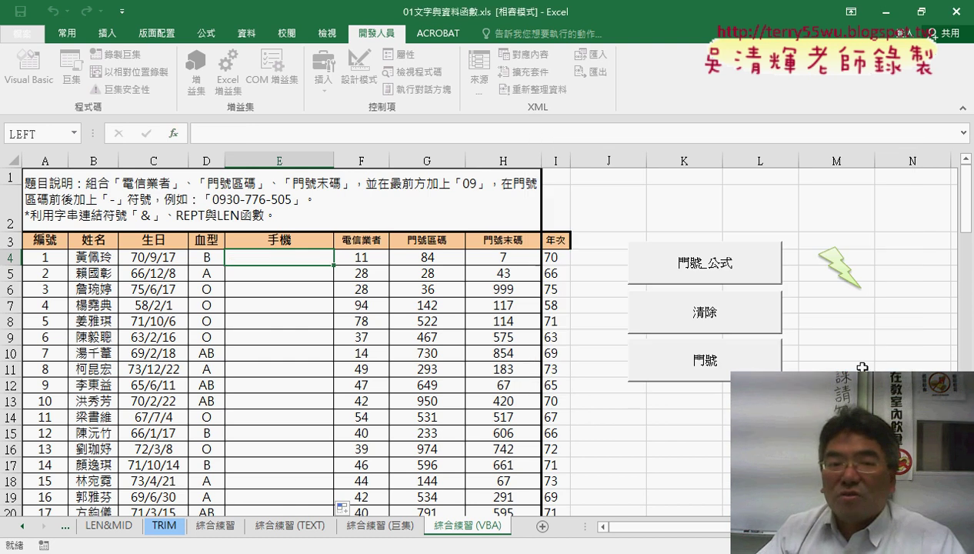
Step: Enter =手機範圍(F4:H4) in E4 and fill it down column E
left_click(173, 133)
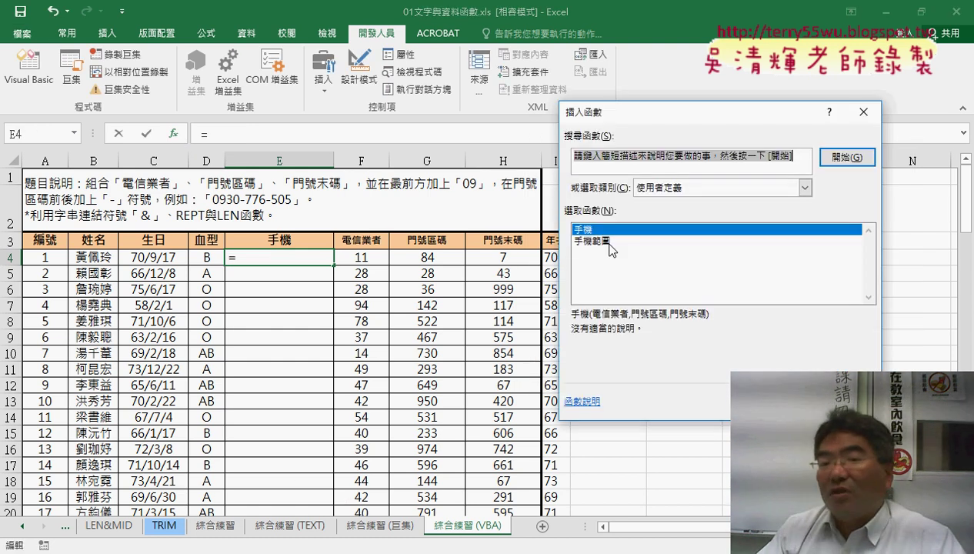
left_click(588, 240)
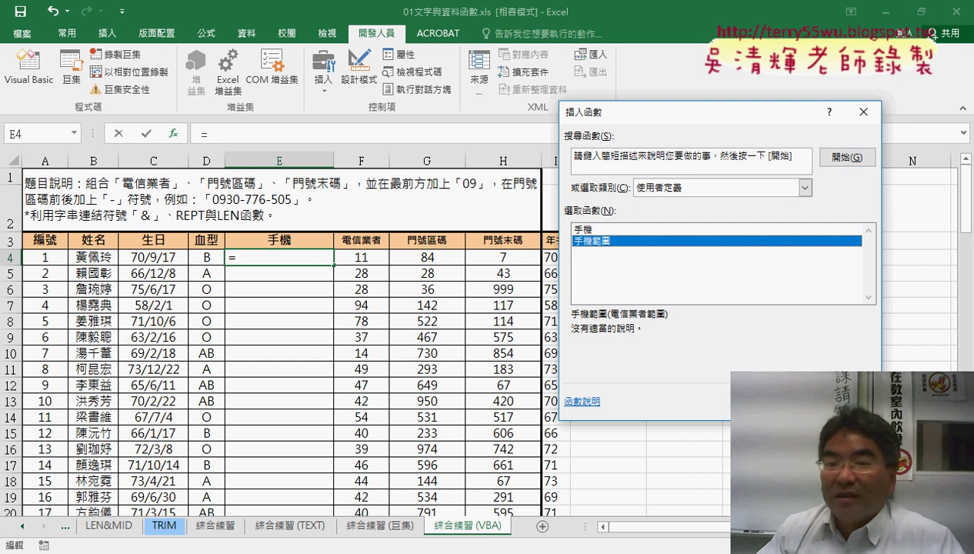
left_click(780, 405)
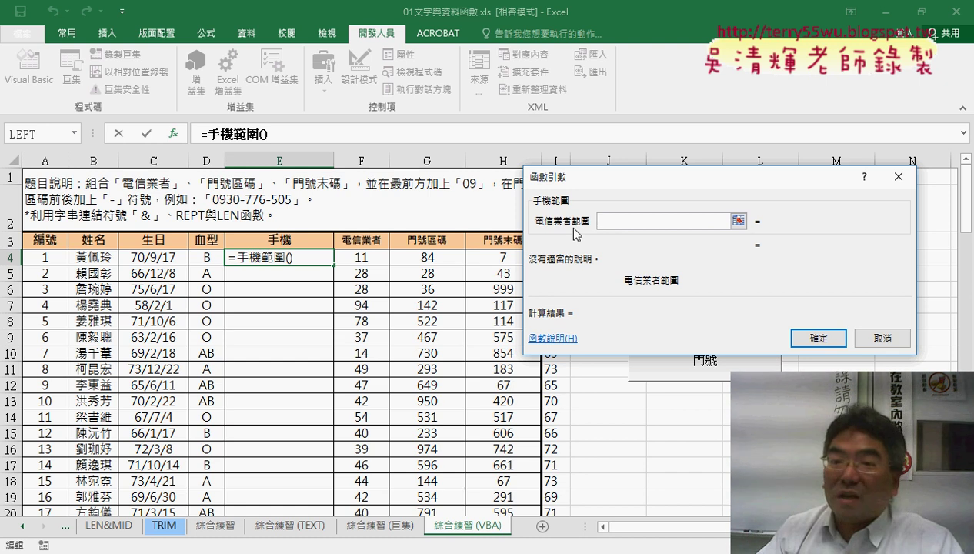
left_click_drag(628, 179, 694, 76)
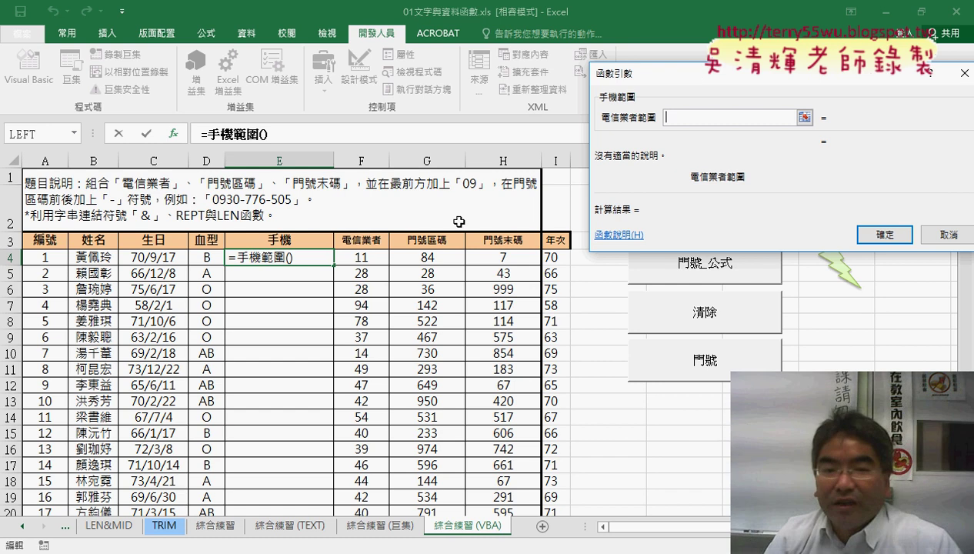
left_click_drag(354, 254, 499, 258)
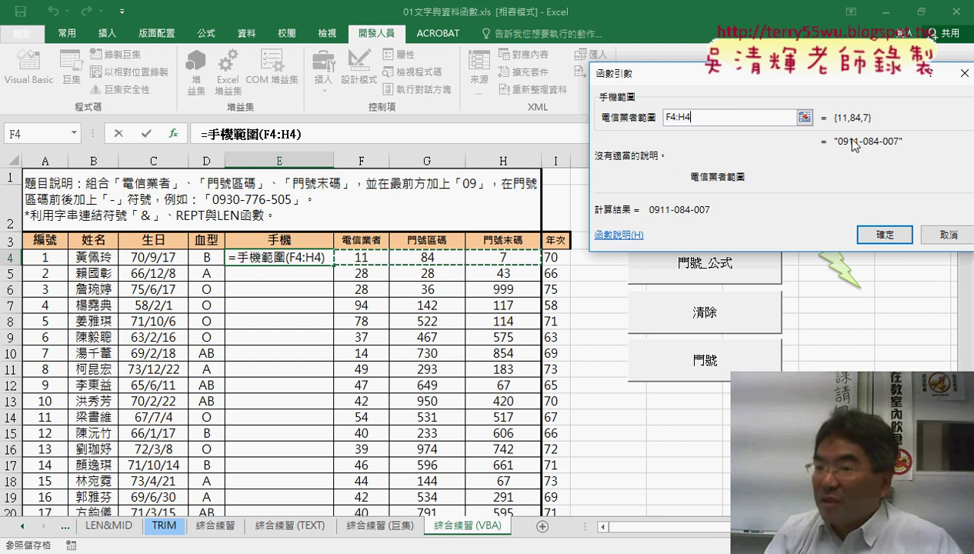
left_click(884, 235)
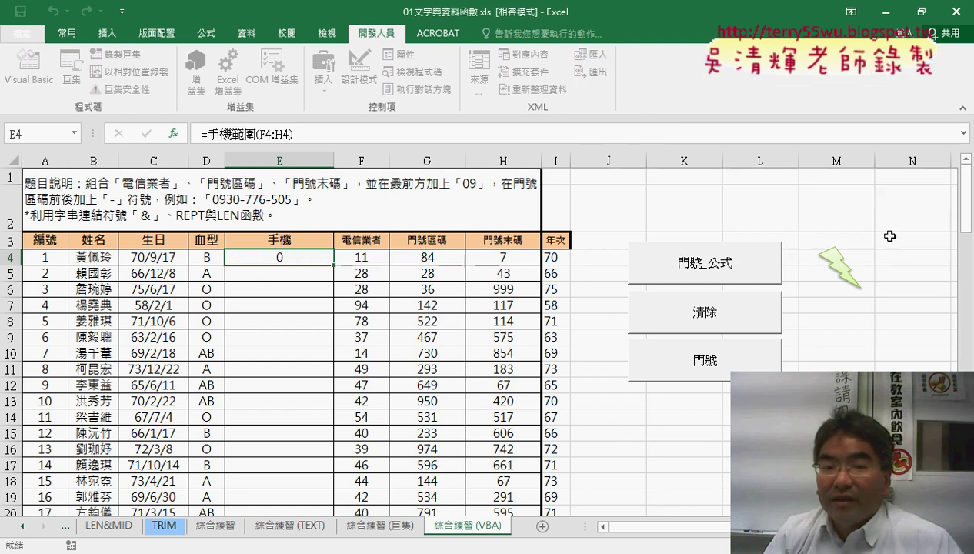
double_click(333, 265)
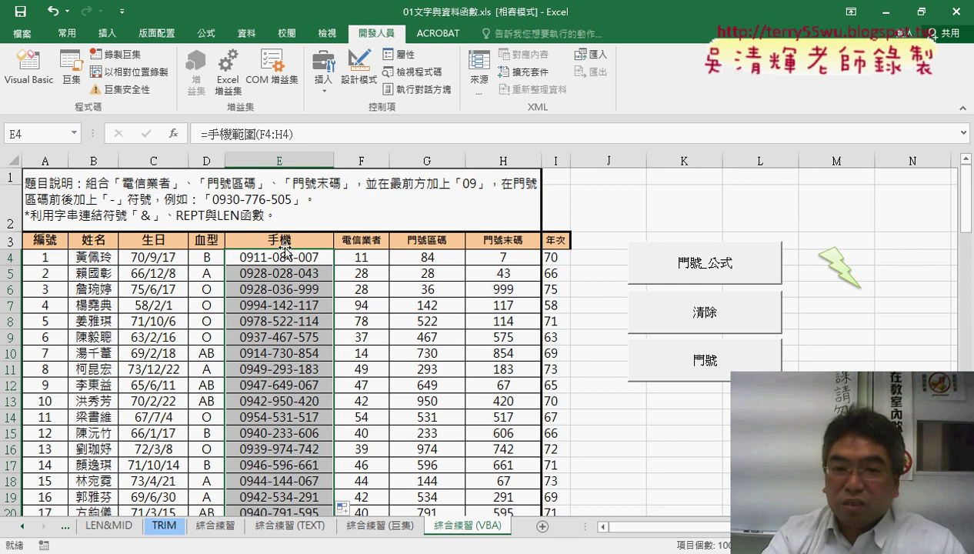
Step: Fill column E with values via the 門號 macro, clear them with 清除, and list functions for E4
key("Delete")
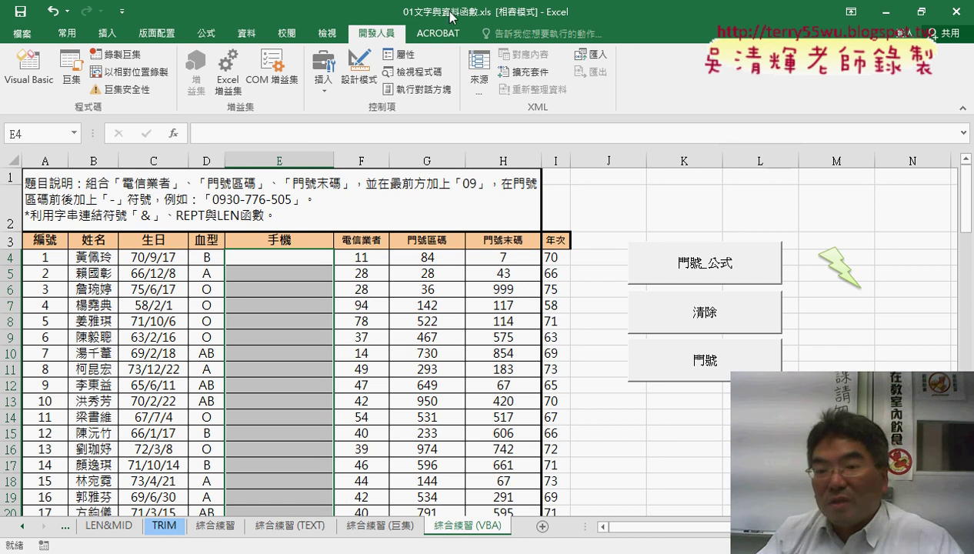
left_click(695, 365)
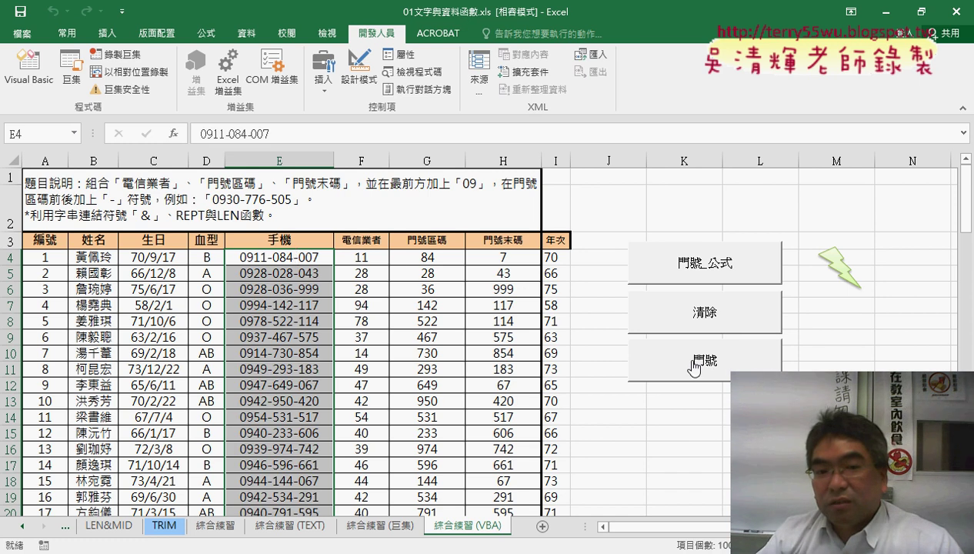
left_click(286, 257)
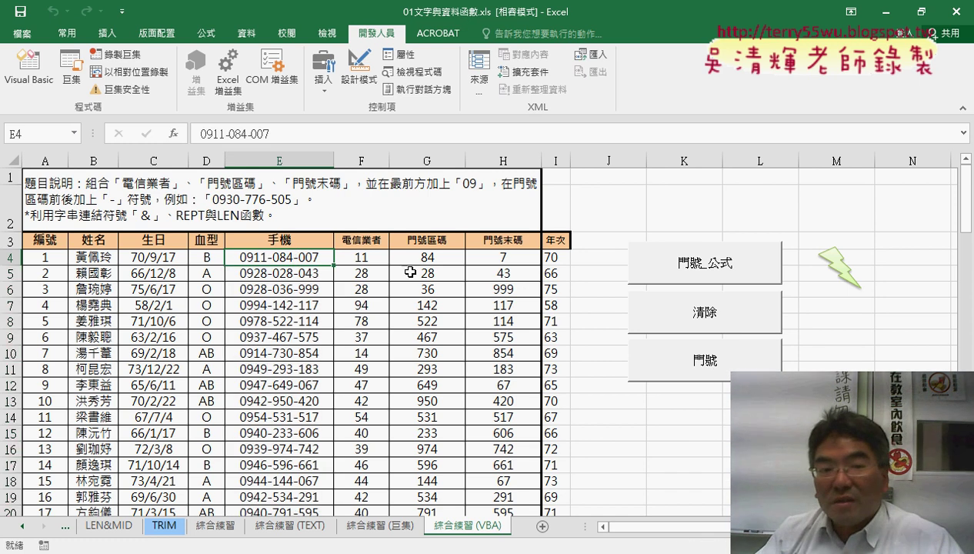
left_click(659, 327)
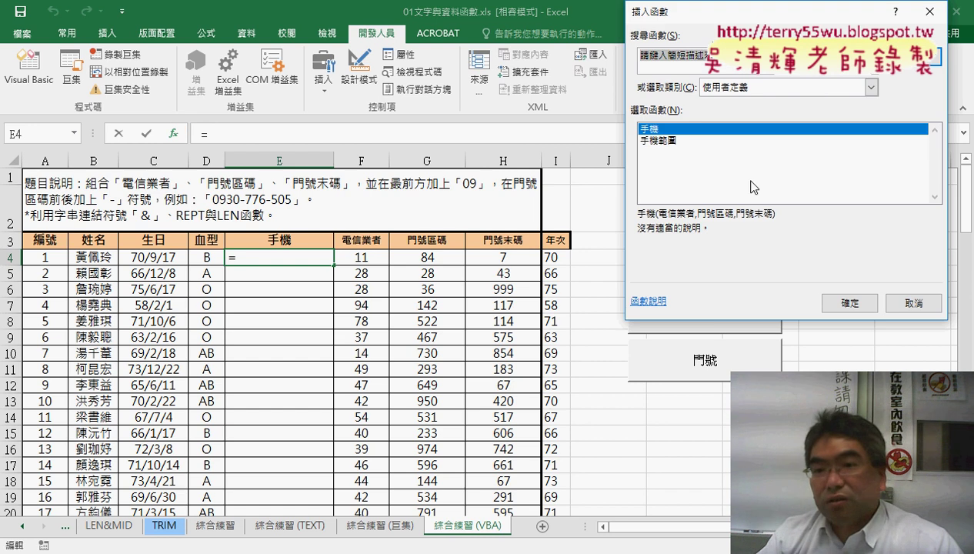
left_click(761, 92)
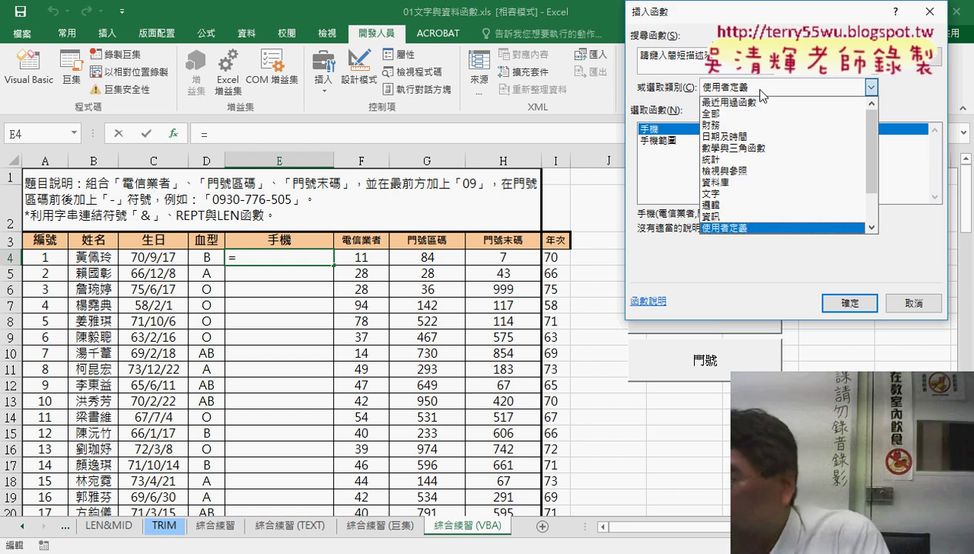